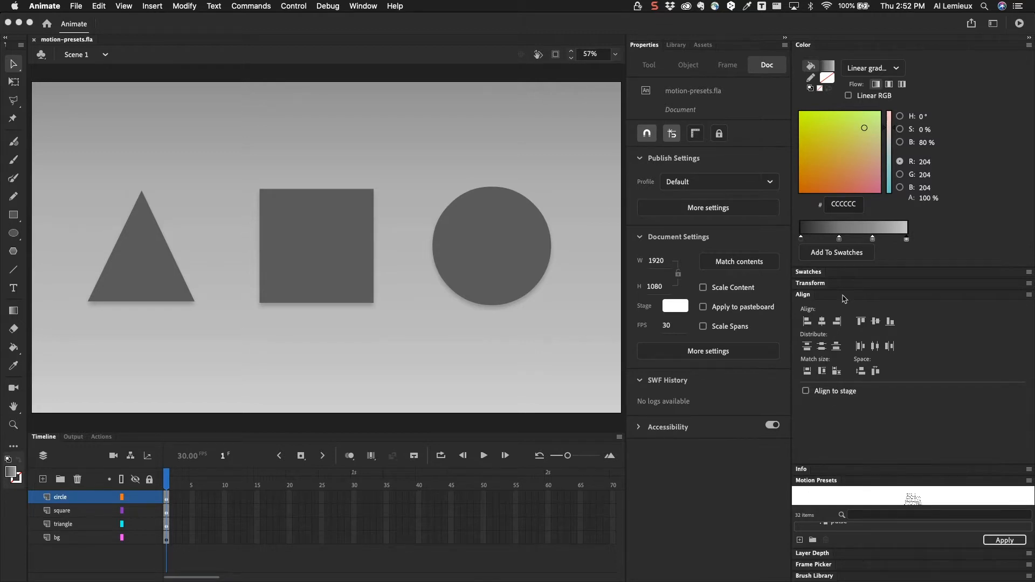
Step: Collapse the Color and Align sections to make room for the motion presets list
left_click(803, 47)
left_click(804, 46)
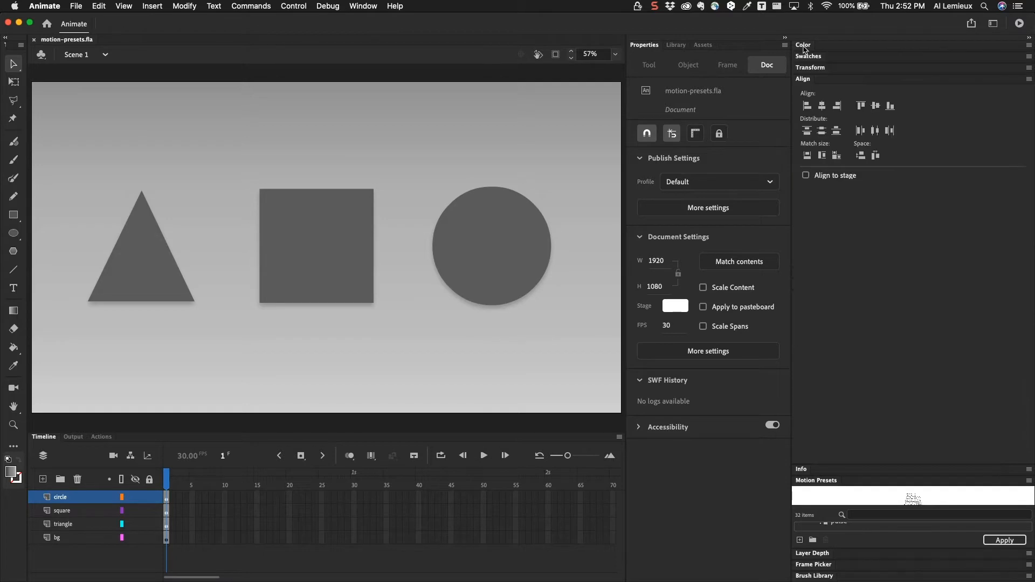
left_click(804, 80)
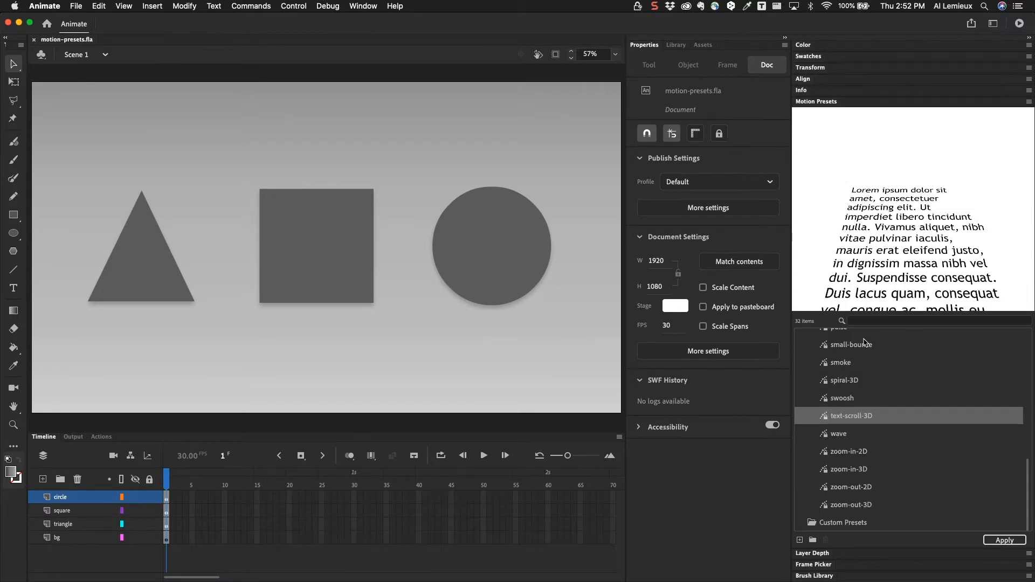
Step: Look through the Default Presets and Custom Presets folders, leaving the default presets expanded
left_click_drag(1027, 469, 1024, 330)
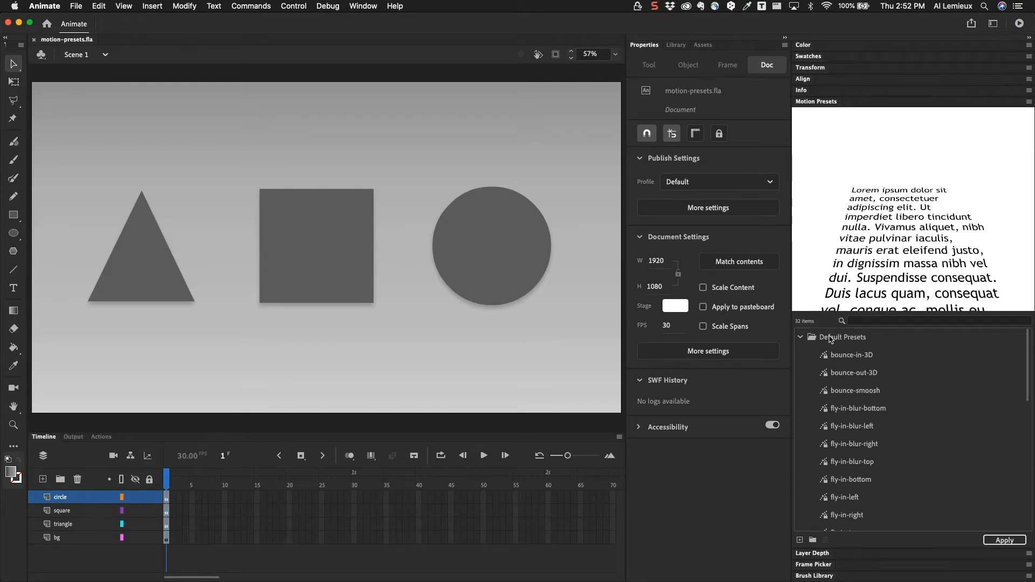
left_click(801, 338)
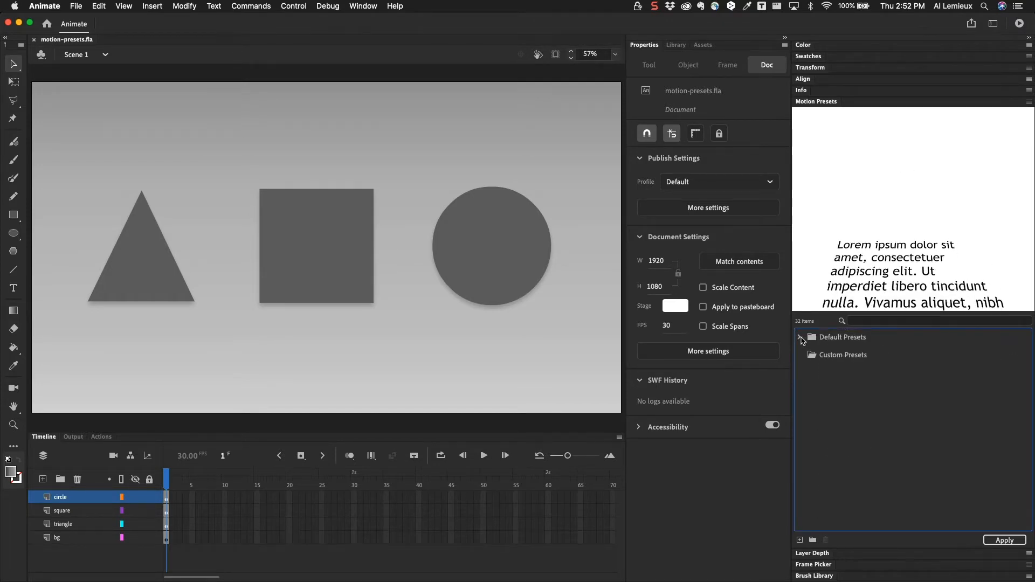
left_click(820, 359)
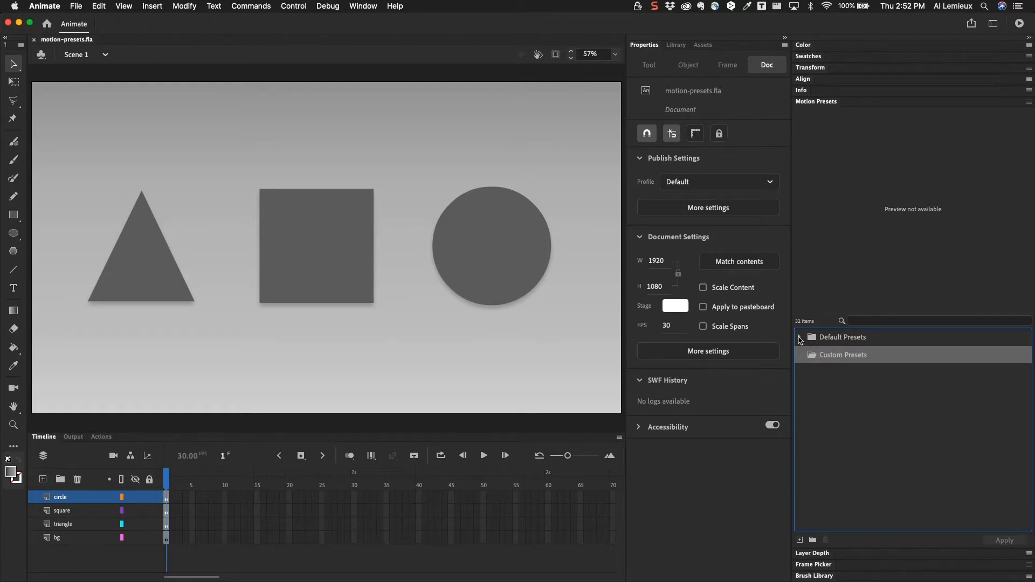
left_click(800, 340)
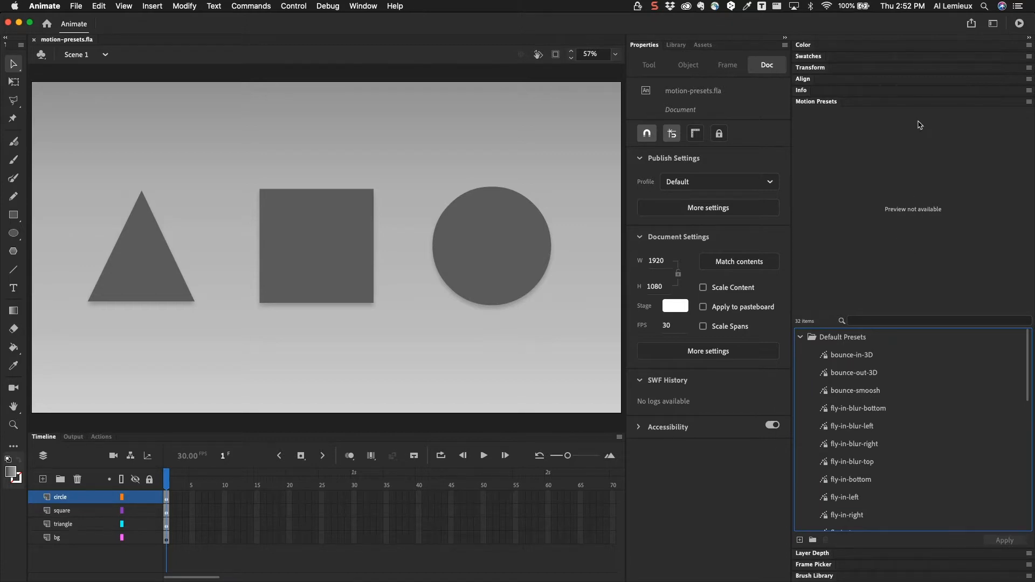
Step: Preview the default motion presets bounce-in-3D, bounce-smoosh, fly-in-blur-bottom, fly-in-blur-left, fly-in-blur-right and fly-in-bottom
left_click(862, 358)
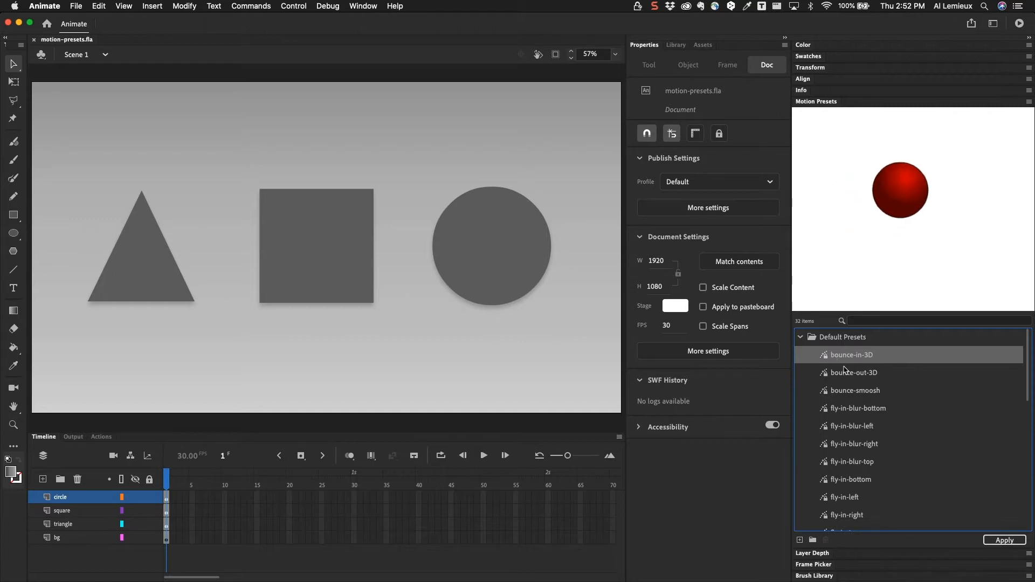
left_click(855, 395)
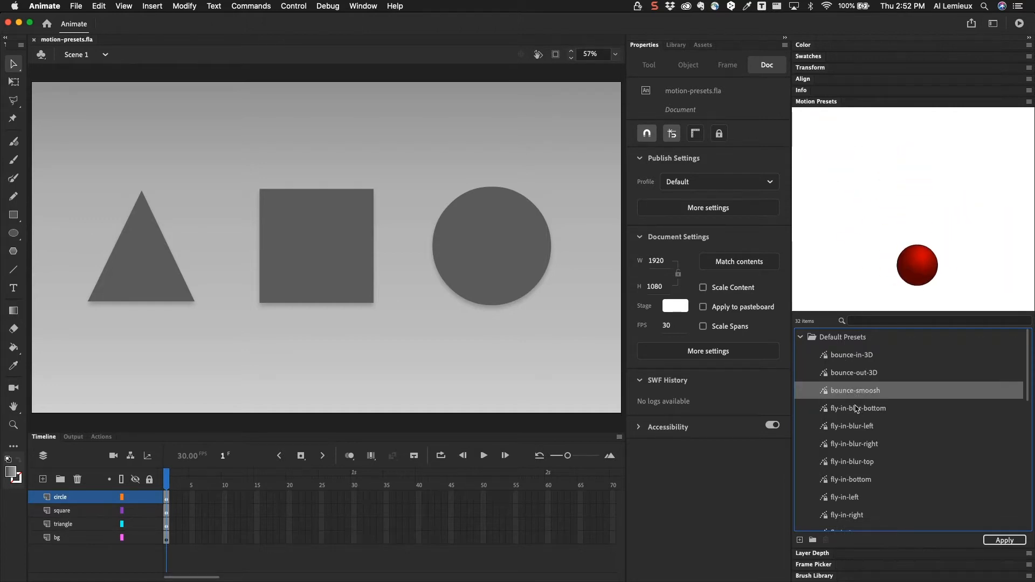
left_click(856, 409)
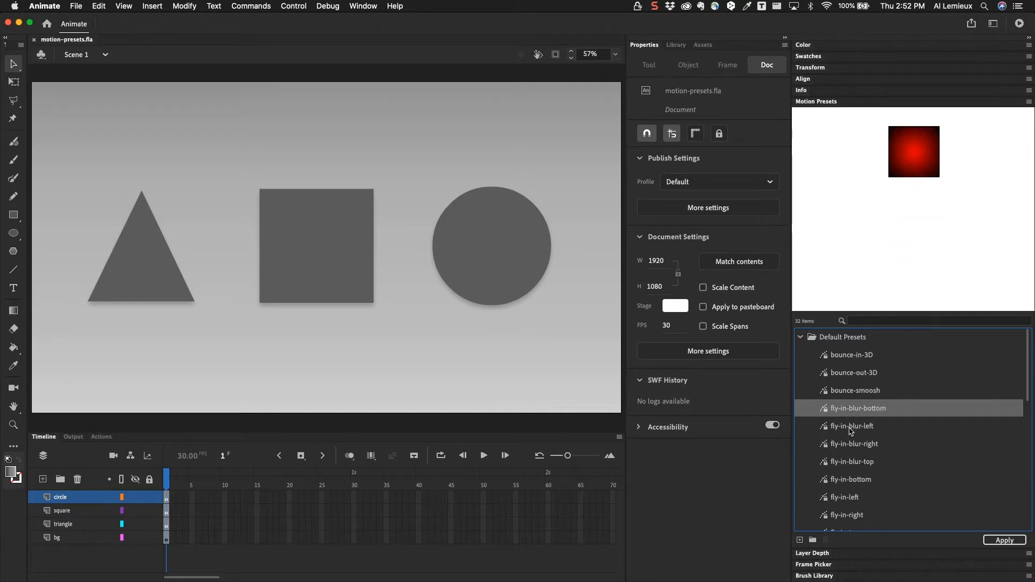
left_click(850, 430)
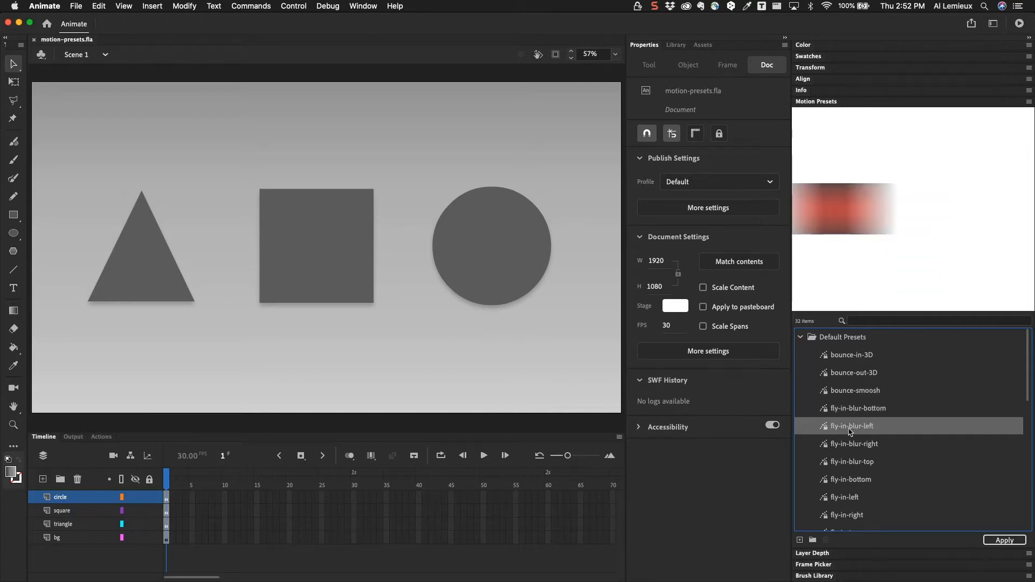
left_click(847, 448)
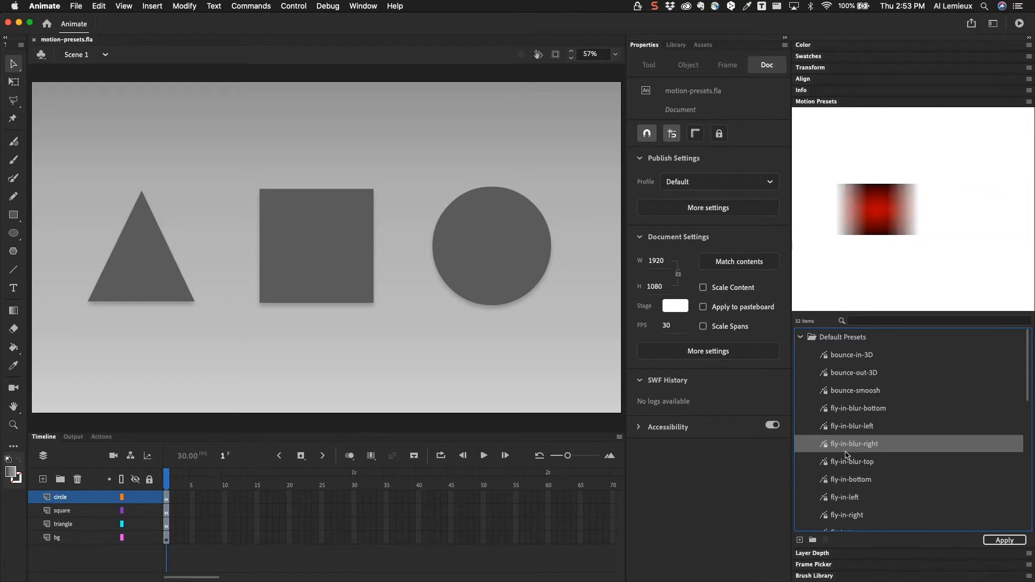
left_click(846, 481)
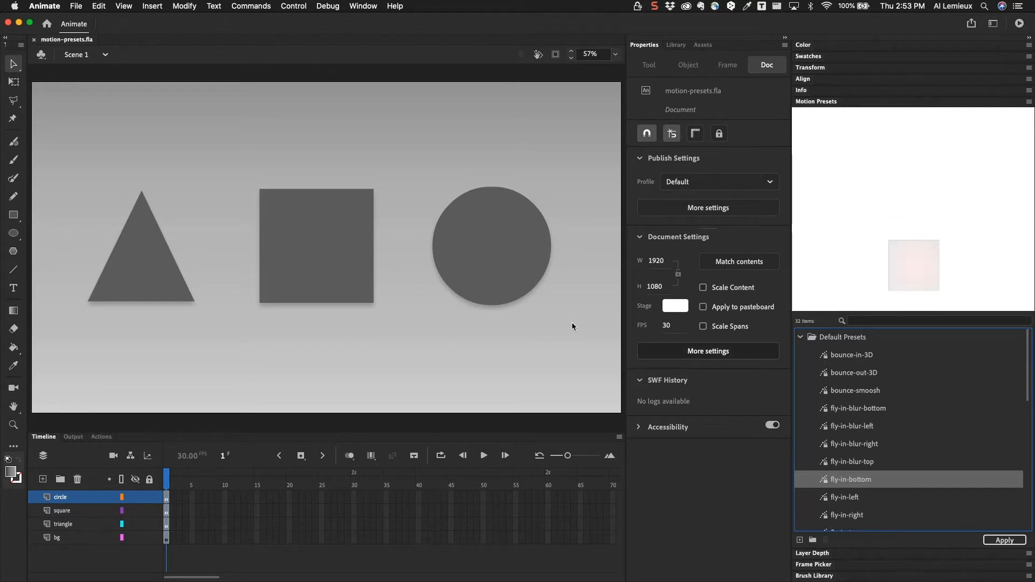
Step: Apply the fly-in-blur-bottom motion preset to the triangle on the stage
left_click(149, 277)
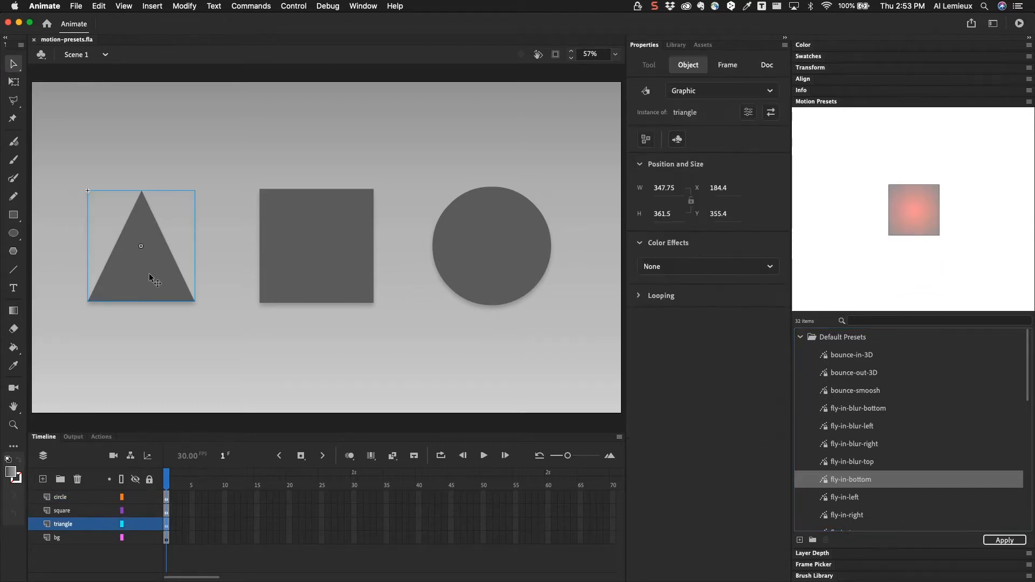
left_click(863, 411)
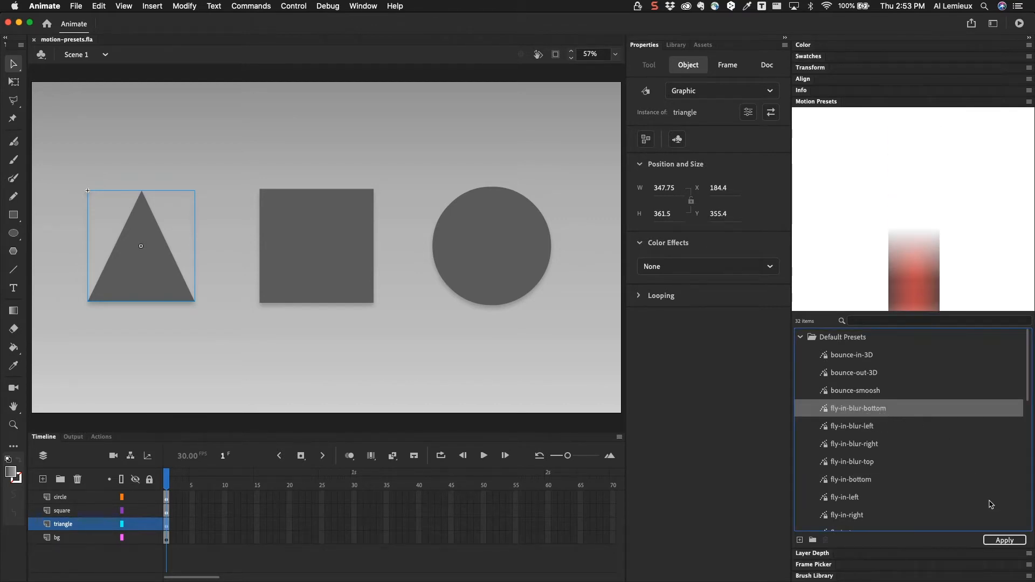
left_click(1001, 541)
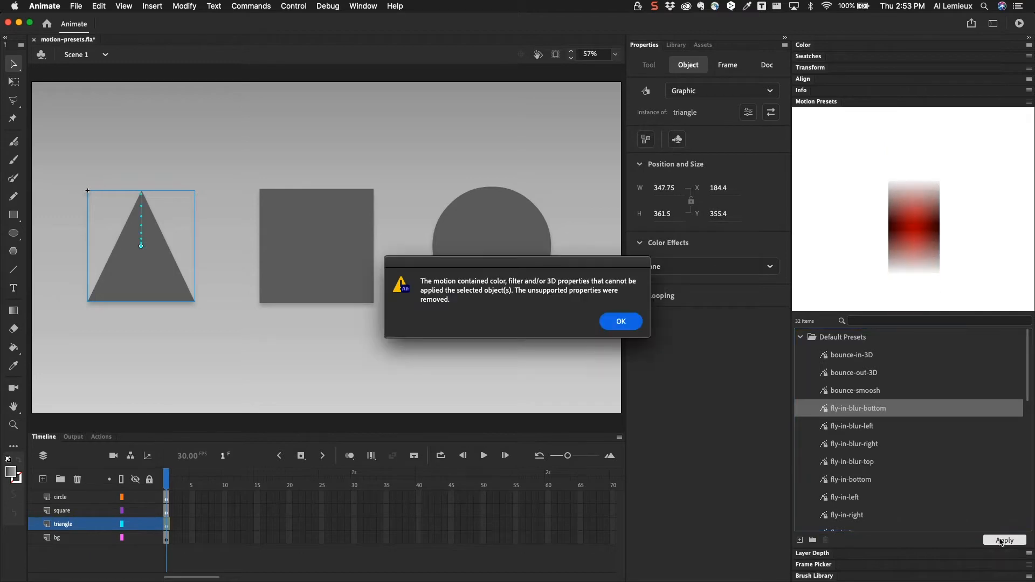
left_click(618, 322)
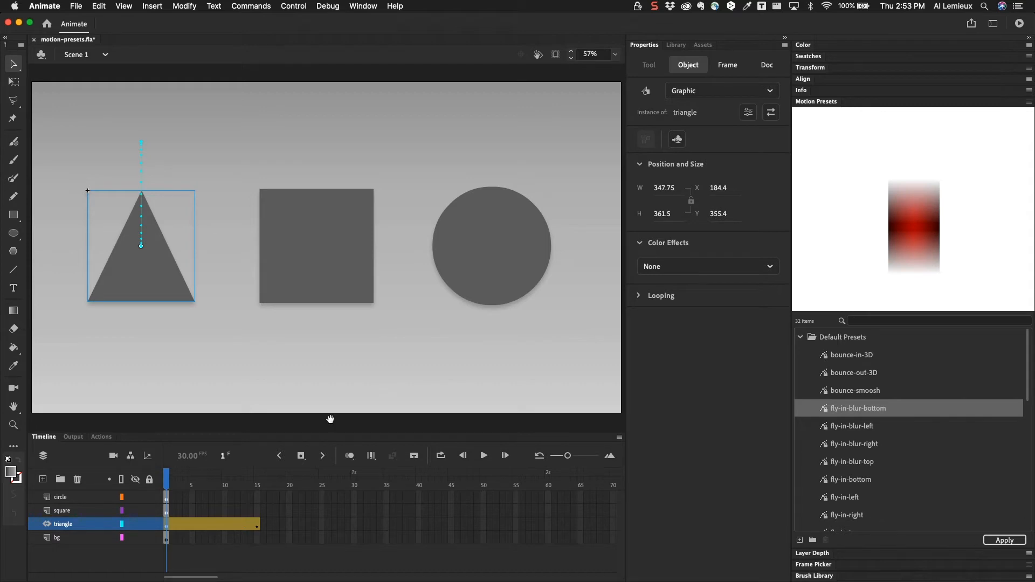
Step: Extend the bg layer to frame 50 so the background lasts through the animation
left_click_drag(165, 483, 170, 504)
left_click(159, 563)
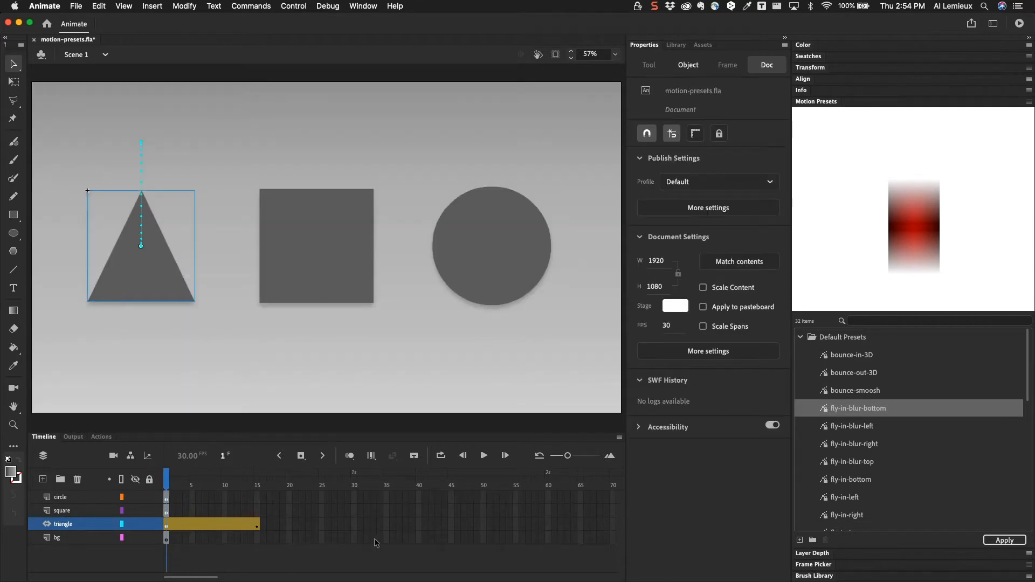
left_click(484, 539)
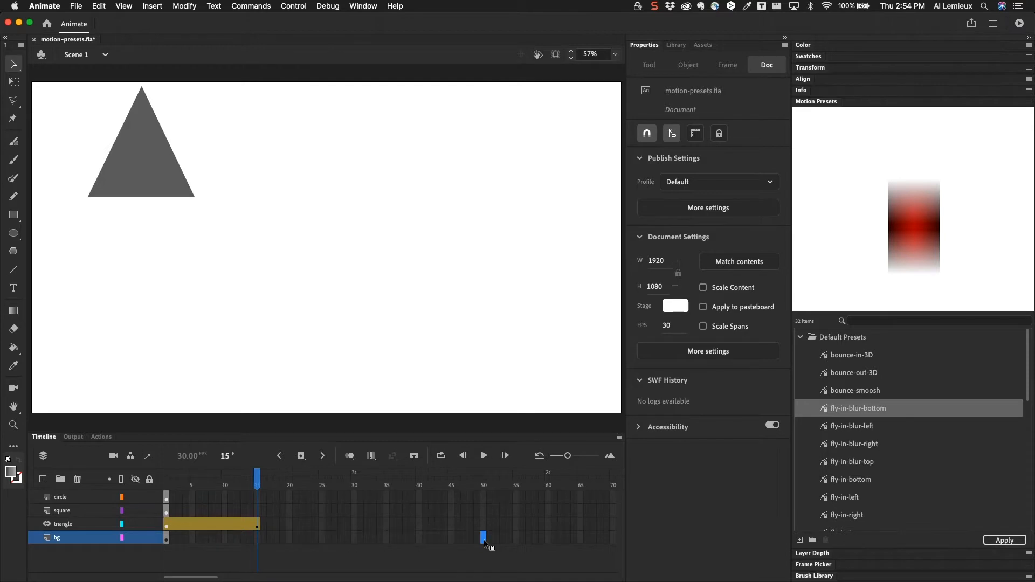
key("F5")
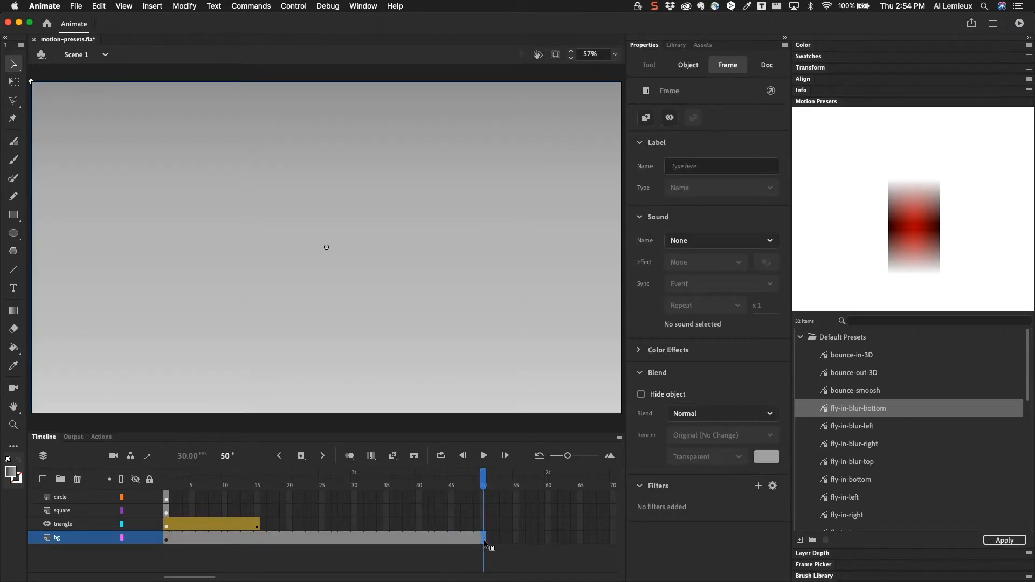
Step: Browse the bounce and fly-out presets, and apply the pulse motion preset to the square at frame 1
left_click(174, 485)
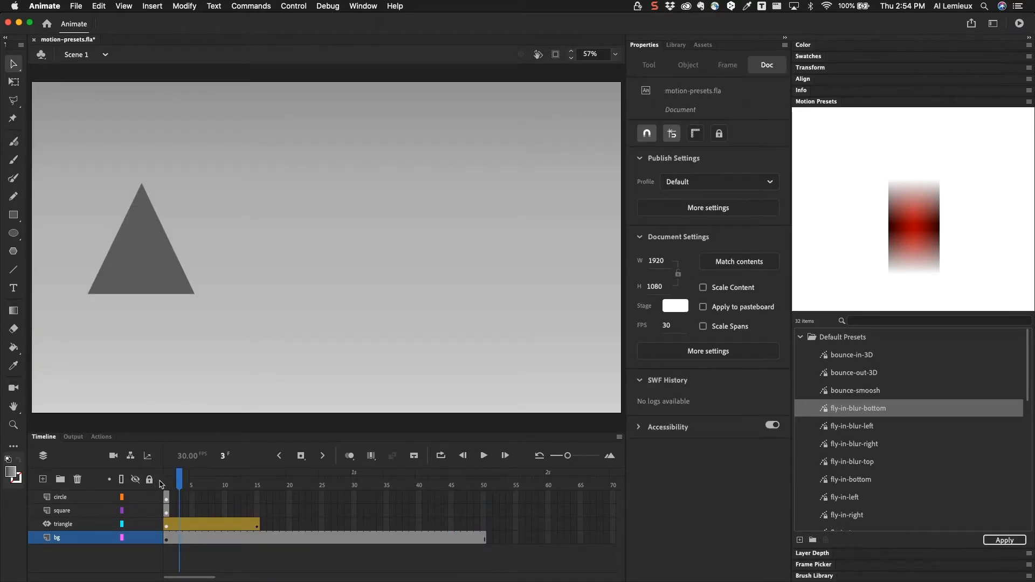
left_click(166, 481)
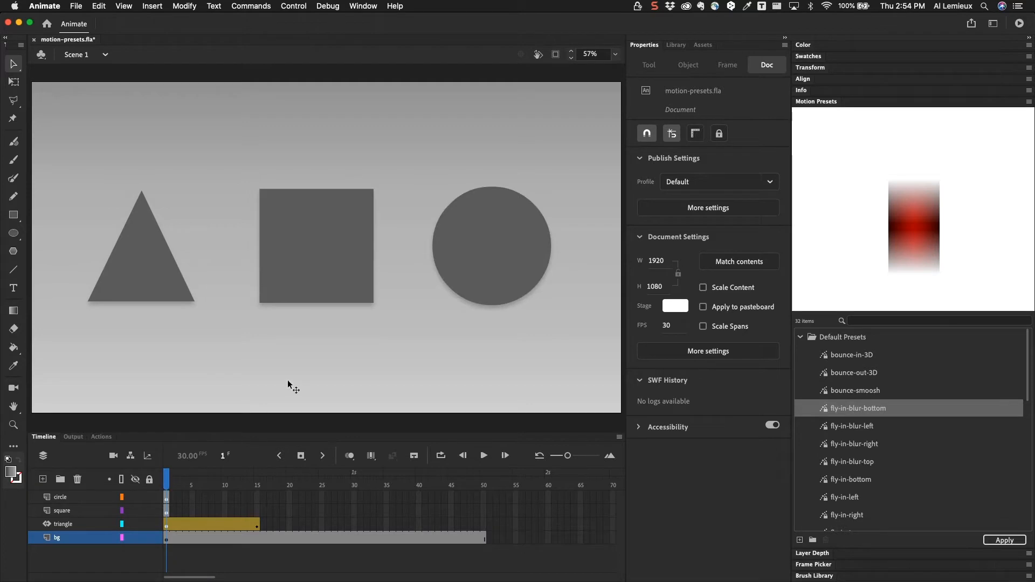
left_click(335, 273)
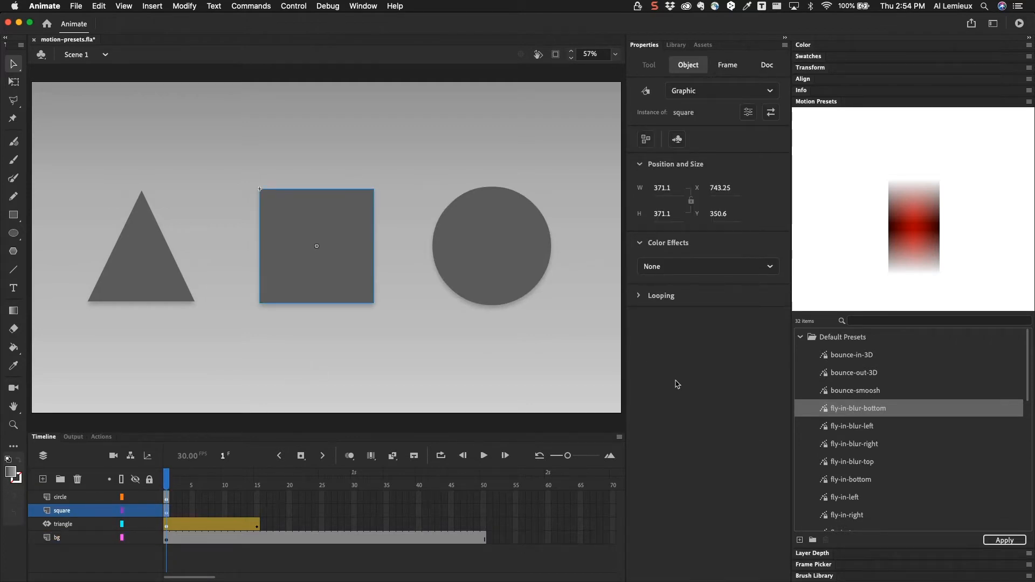
left_click_drag(1025, 358, 960, 405)
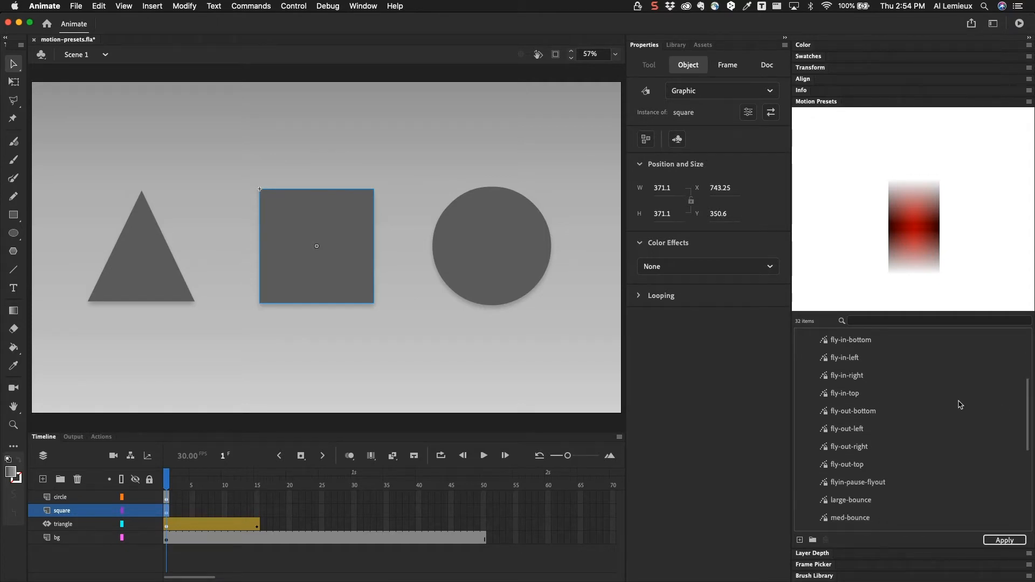
left_click(843, 467)
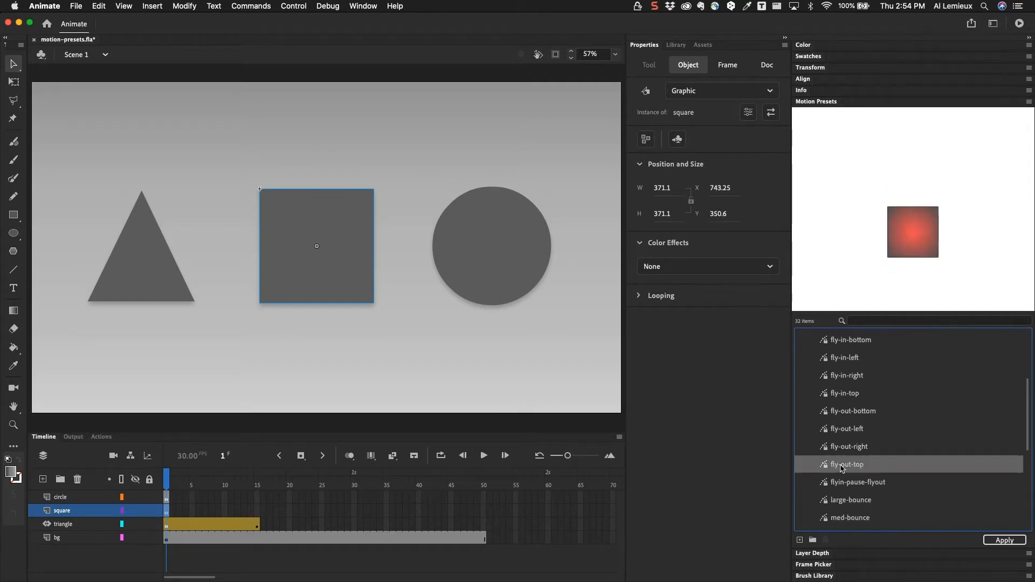
left_click(847, 504)
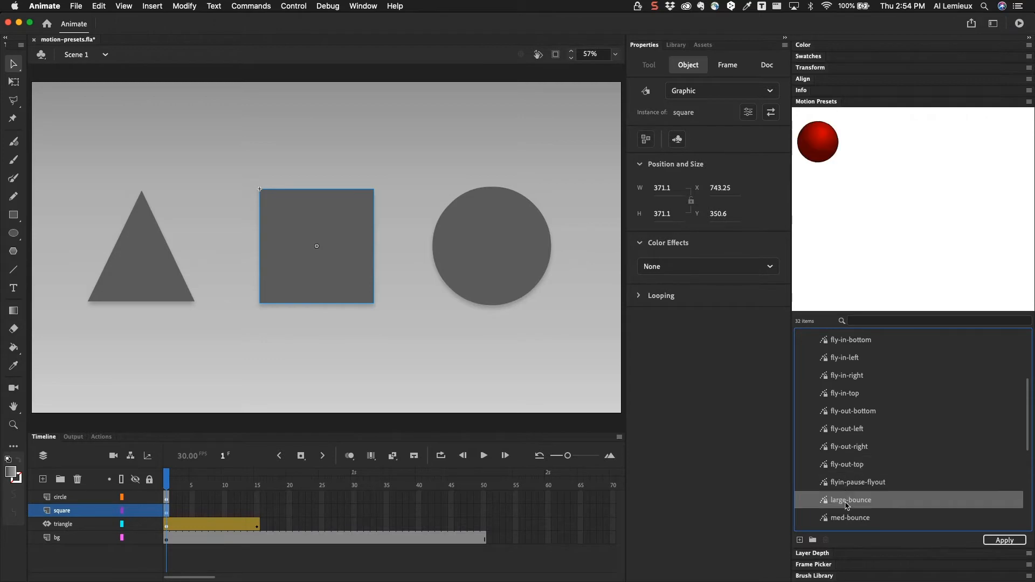
left_click(876, 518)
scroll(1023, 469, "down", 5)
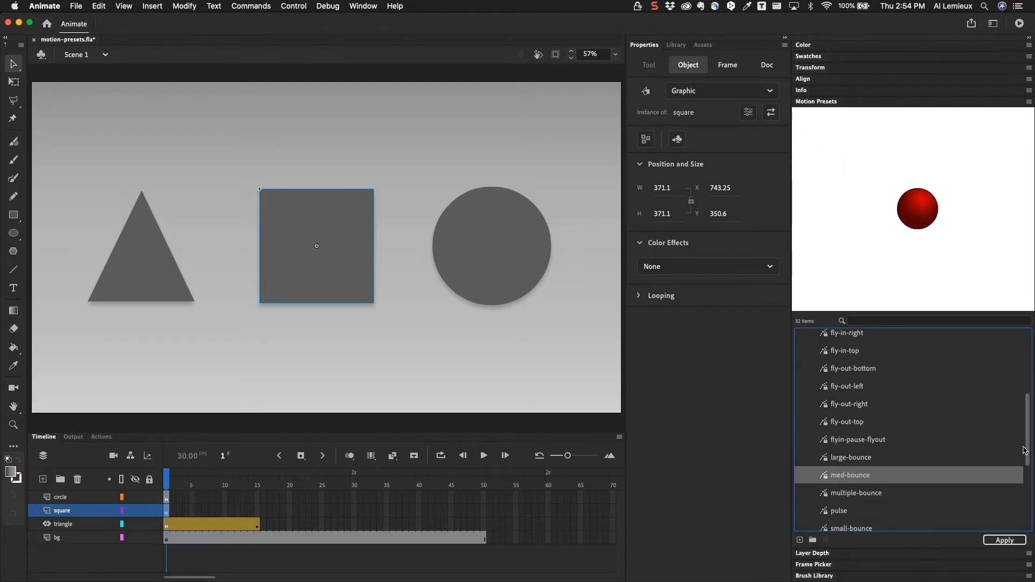
left_click(853, 449)
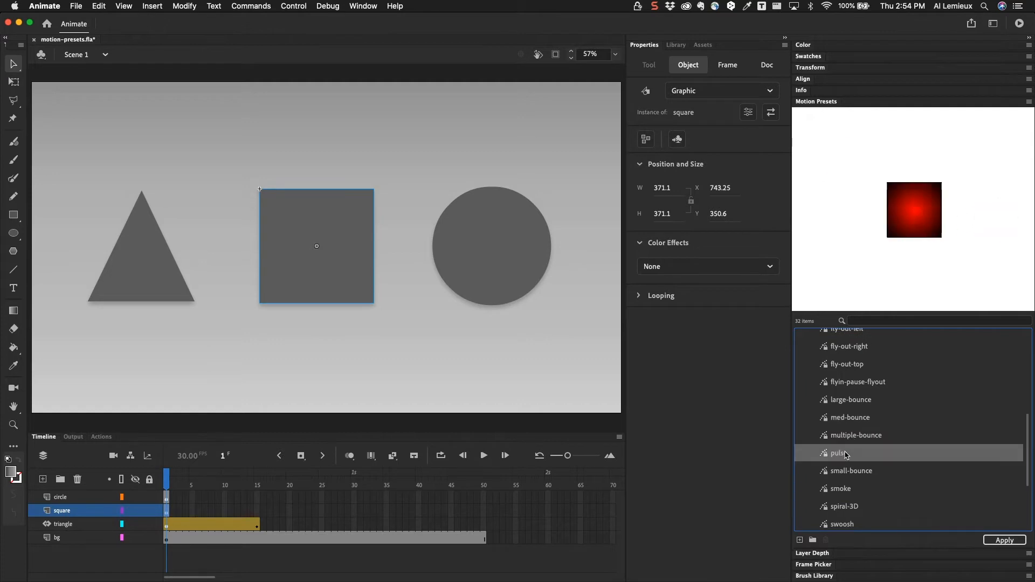
left_click(1005, 541)
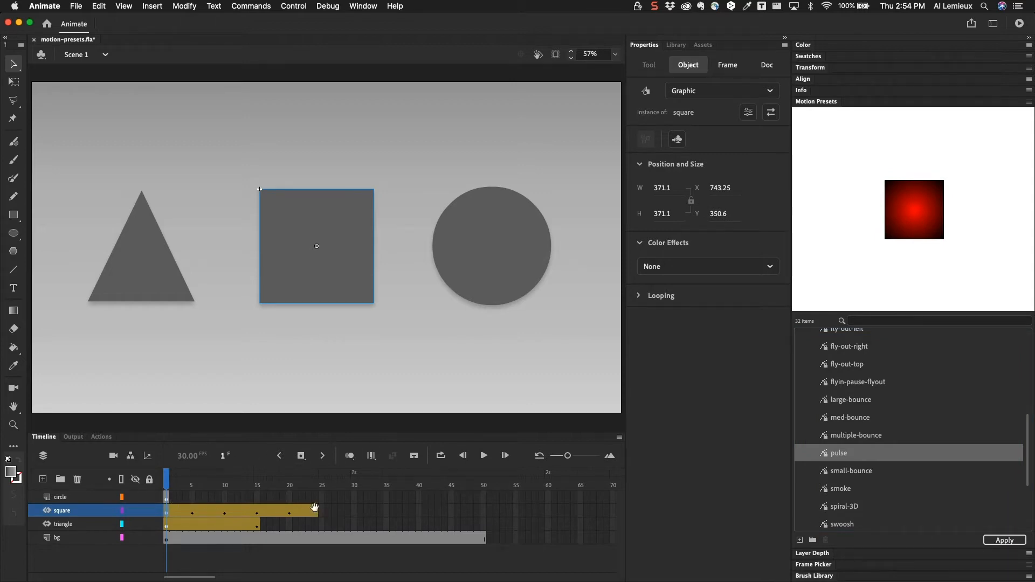
Step: Extend the square and triangle layers to frame 50 and play the animation from frame 1
key("Return")
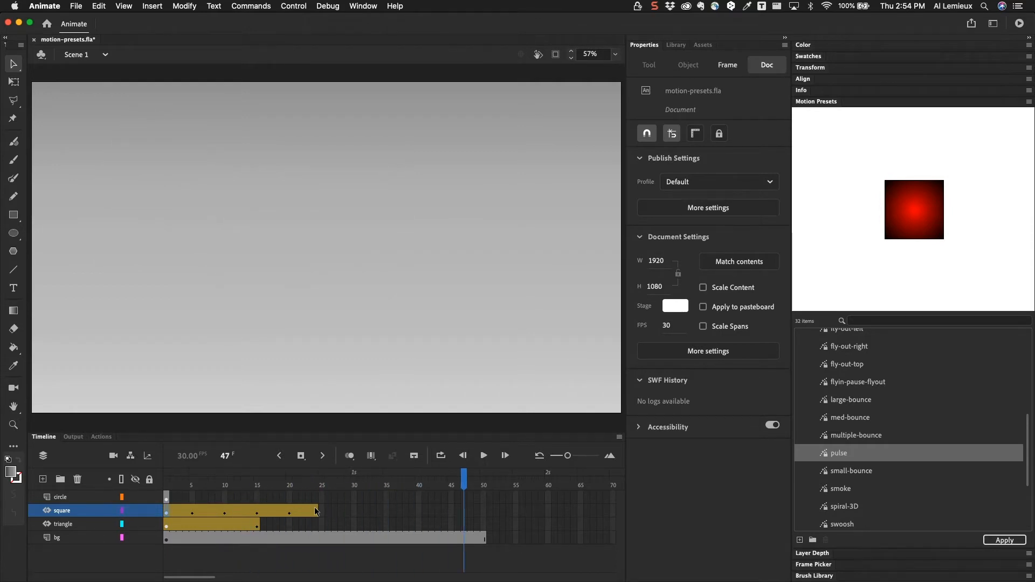
left_click_drag(218, 485, 308, 490)
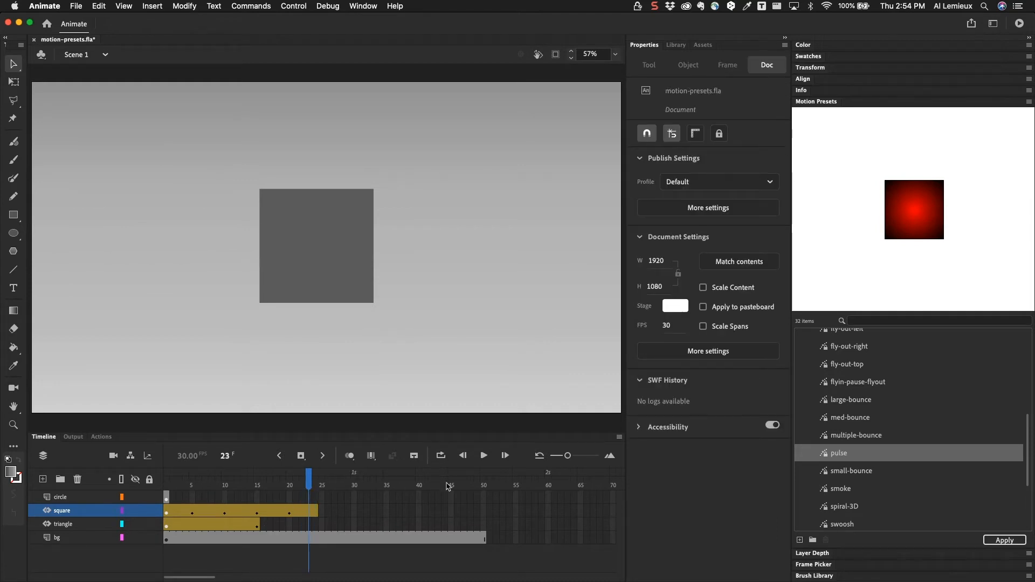
left_click_drag(483, 512, 485, 521)
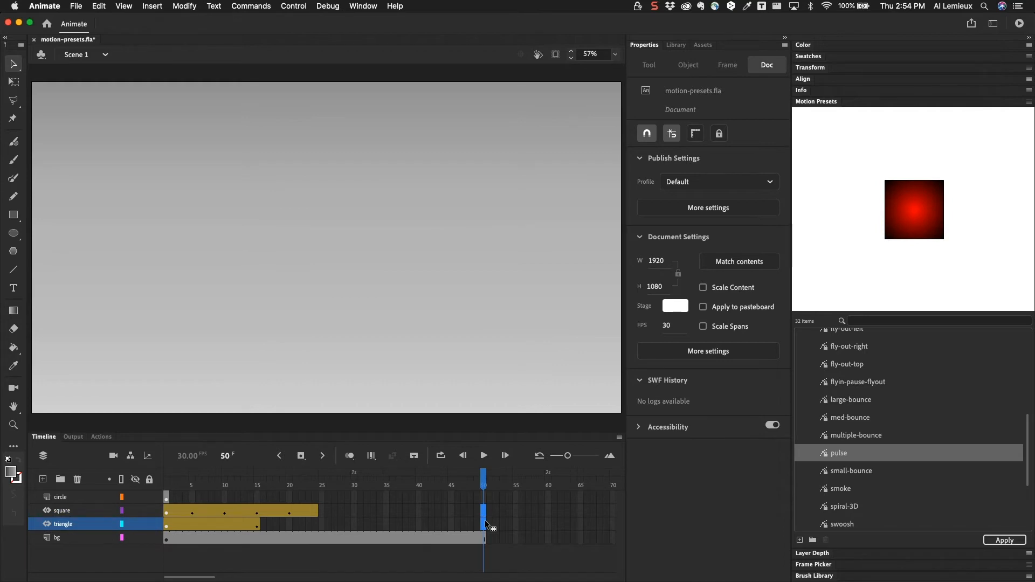
key("F5")
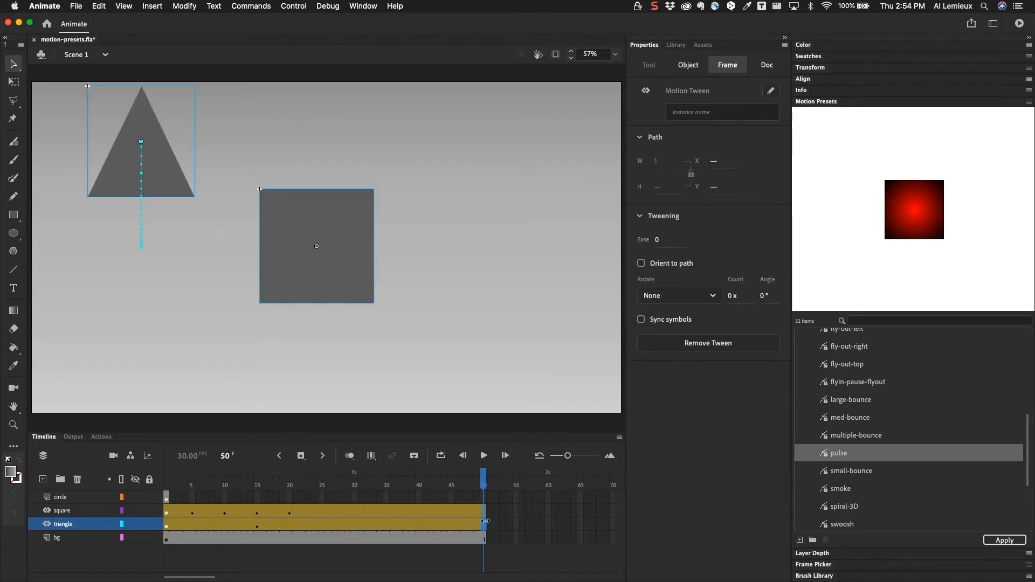
left_click(168, 485)
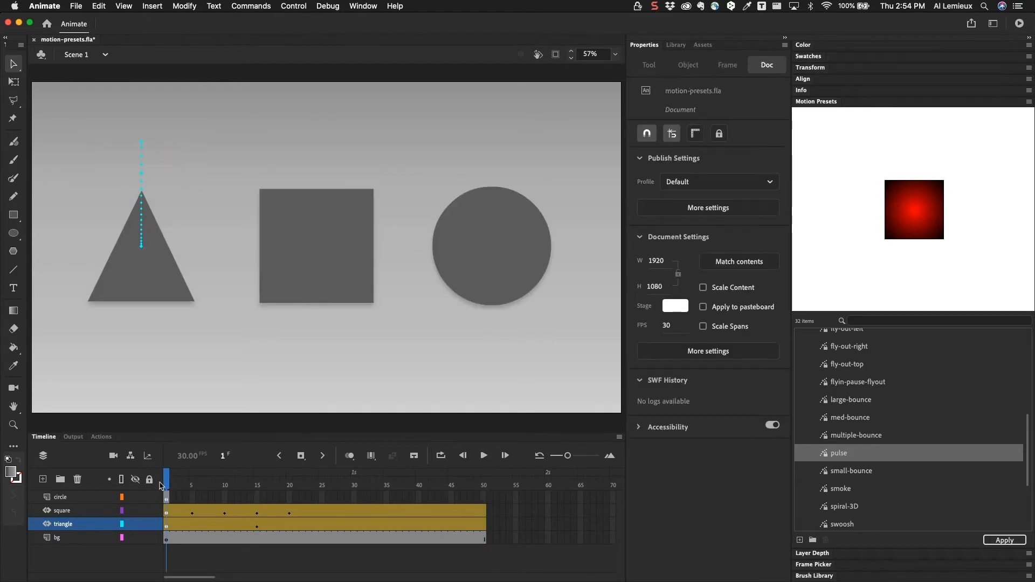
key("Return")
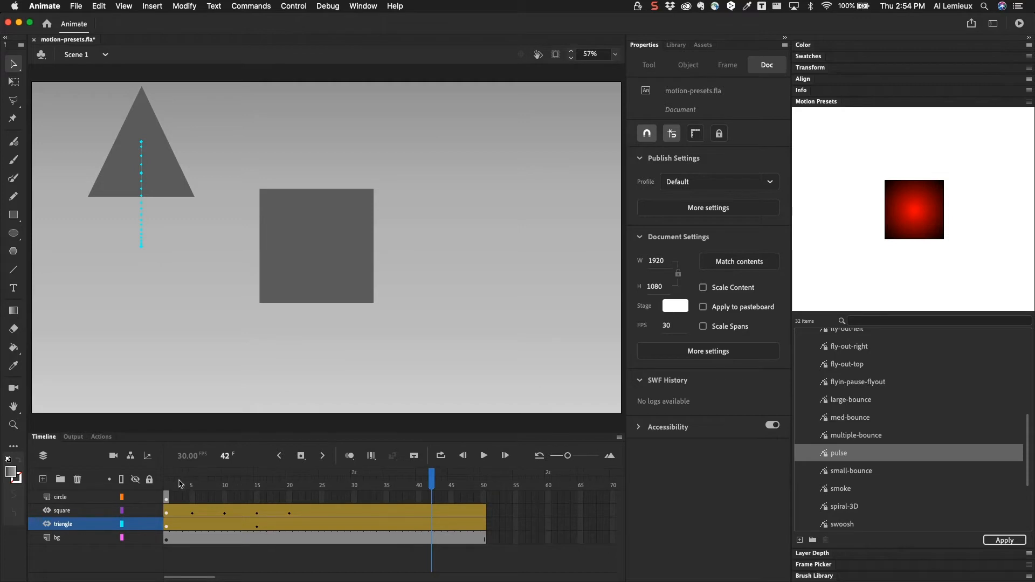
Step: Apply the bounce-smoosh motion preset to the circle at frame 1 and play the animation
left_click(168, 485)
left_click(475, 286)
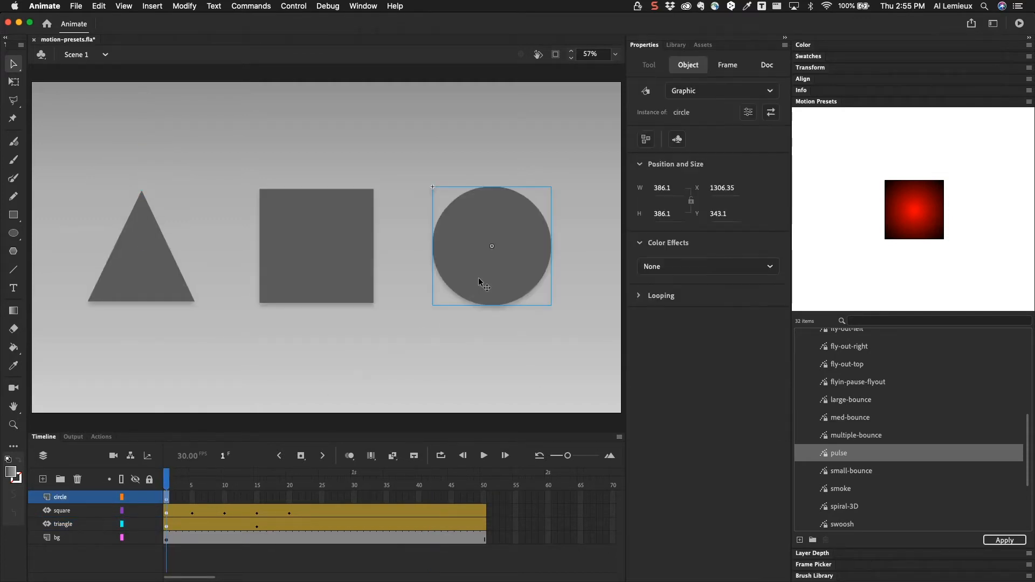
scroll(861, 401, "up", 10)
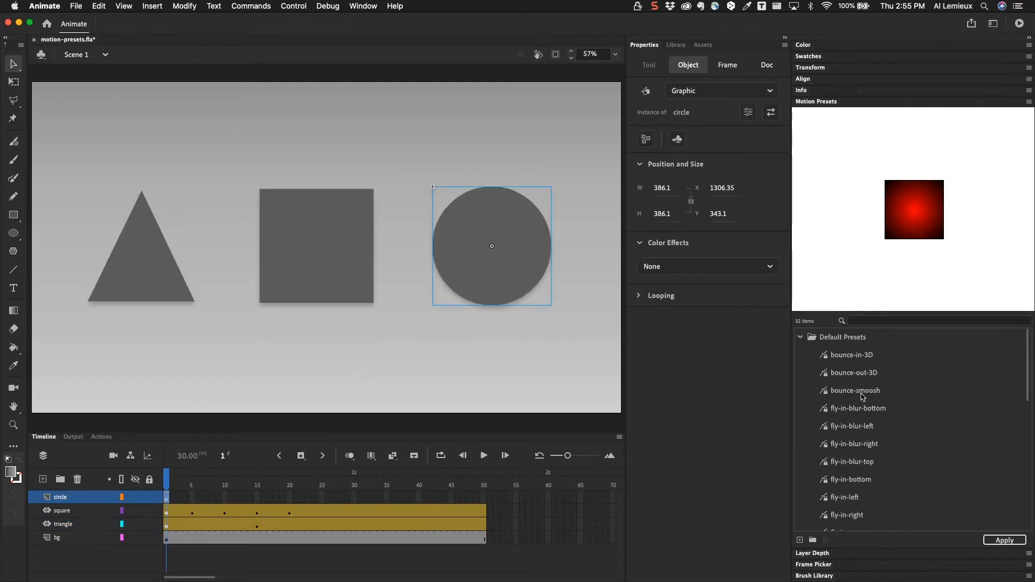
left_click(858, 393)
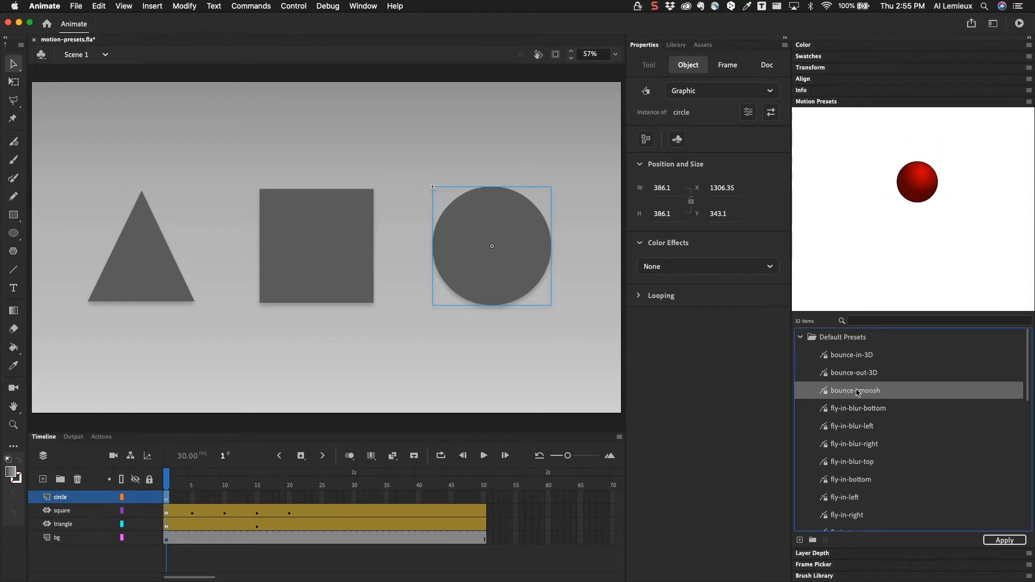
left_click(1001, 541)
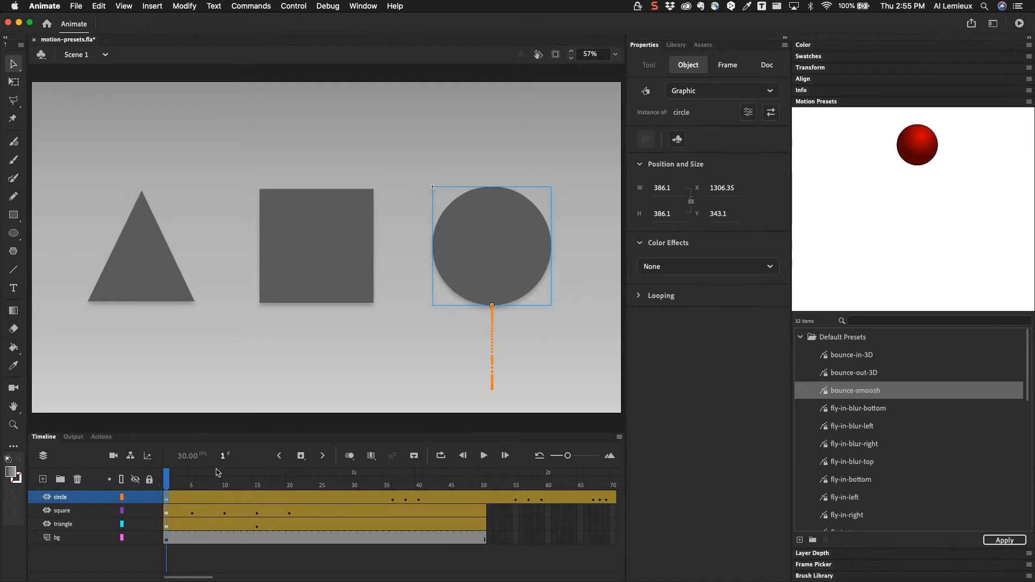
key("Return")
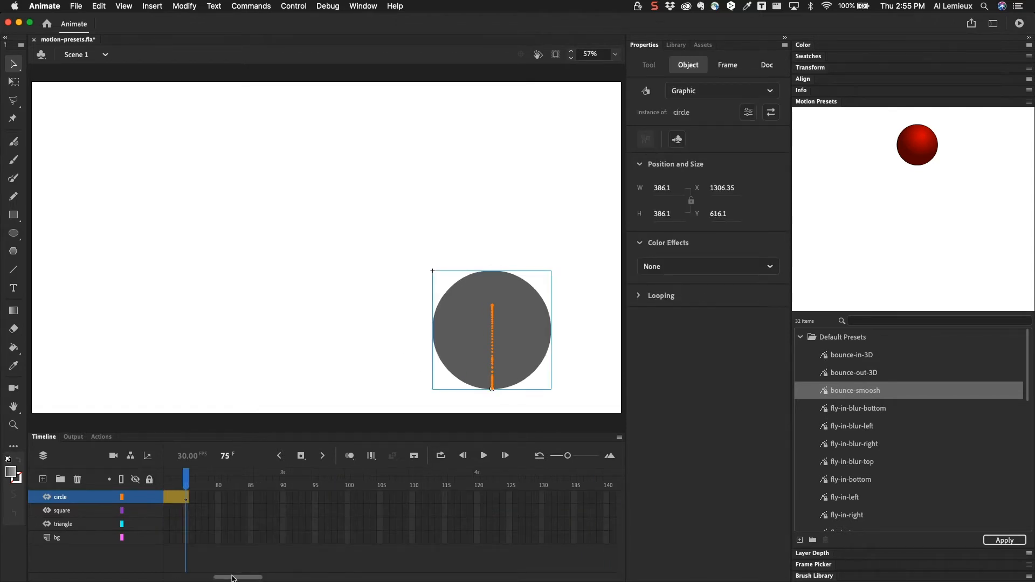
Step: Extend the square, triangle and bg layers to frame 75 to match the circle's tween, and play the animation
scroll(233, 566, "left", 5)
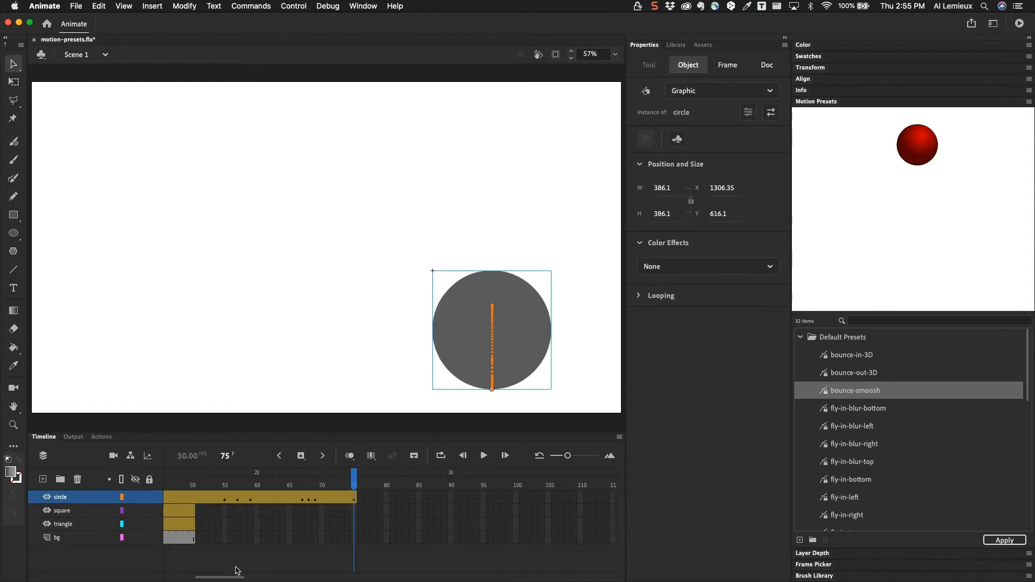
left_click(354, 501)
left_click(354, 539)
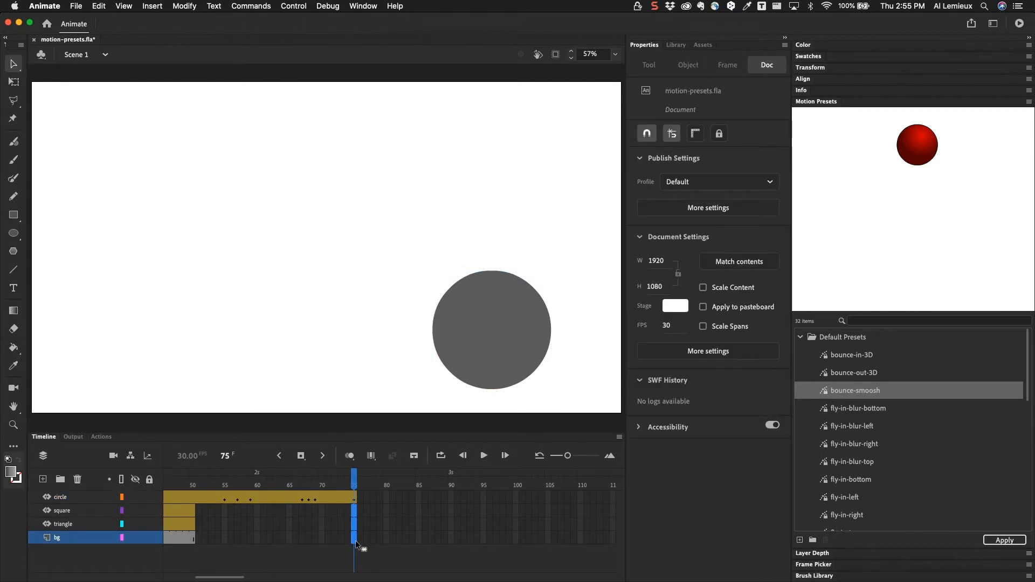
key("F5")
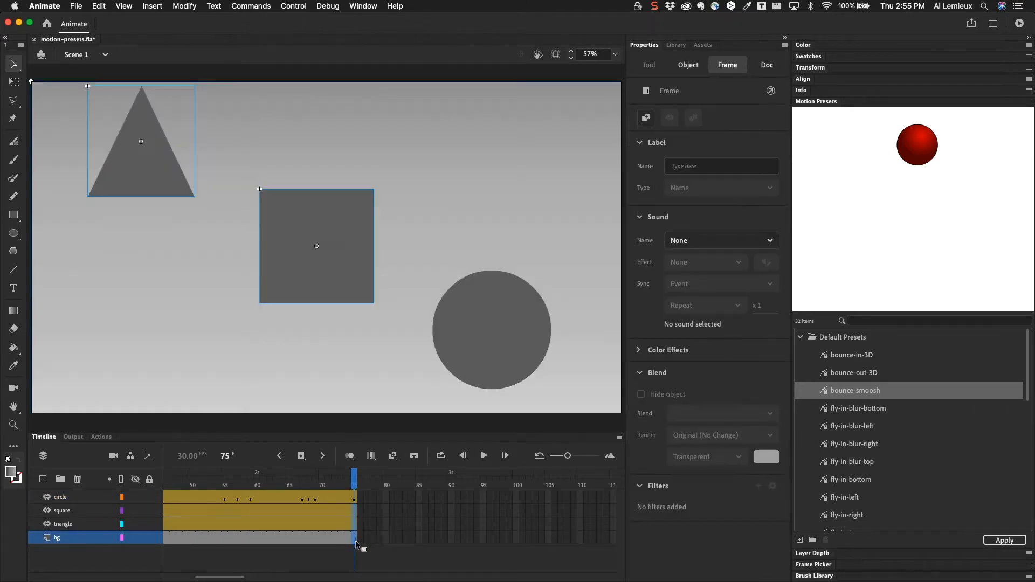
key("Return")
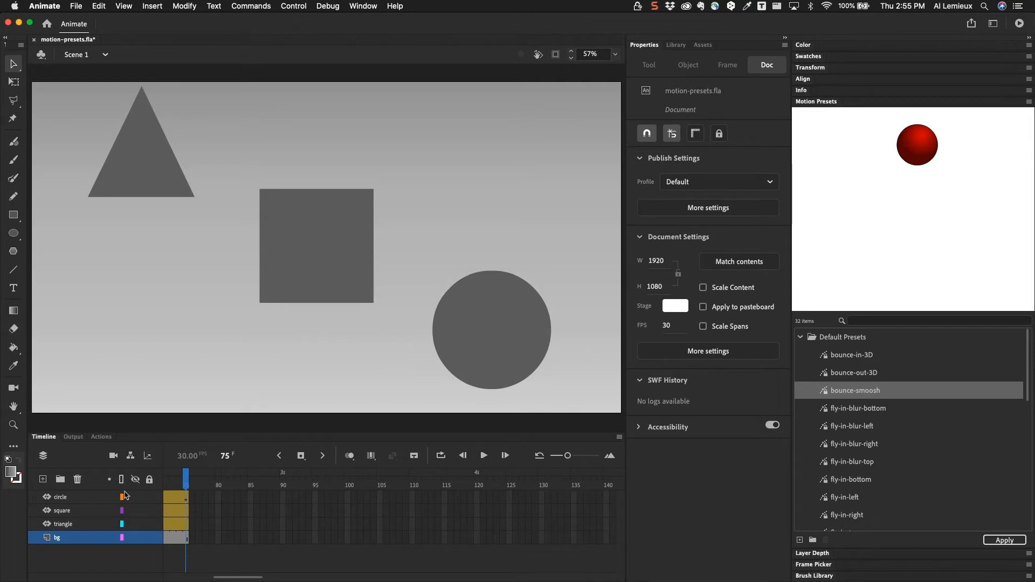
Step: Scrub through the timeline to examine the circle's tween keyframes and the layer depth, returning to frame 1
left_click_drag(224, 577, 121, 574)
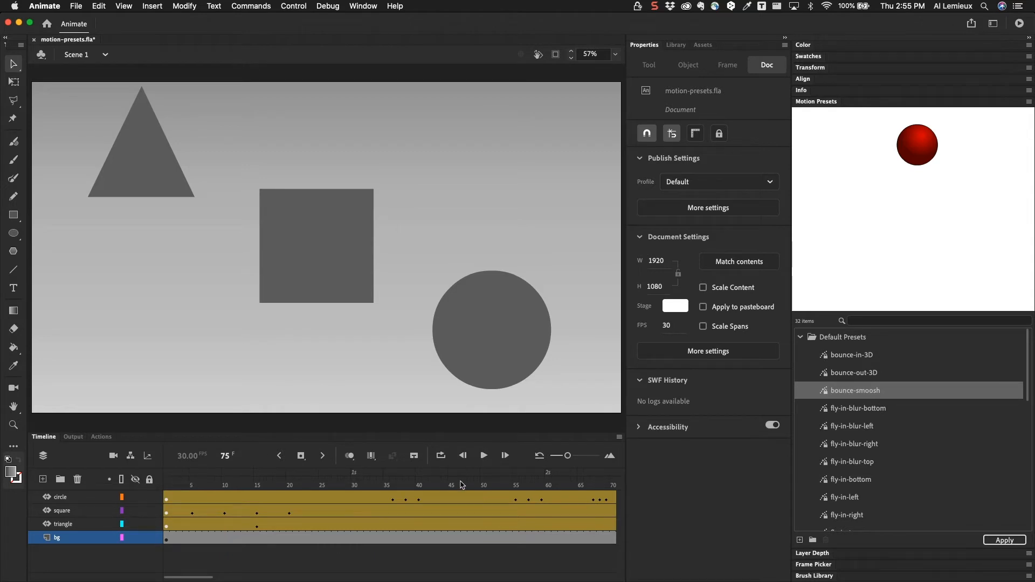
left_click_drag(173, 484, 353, 497)
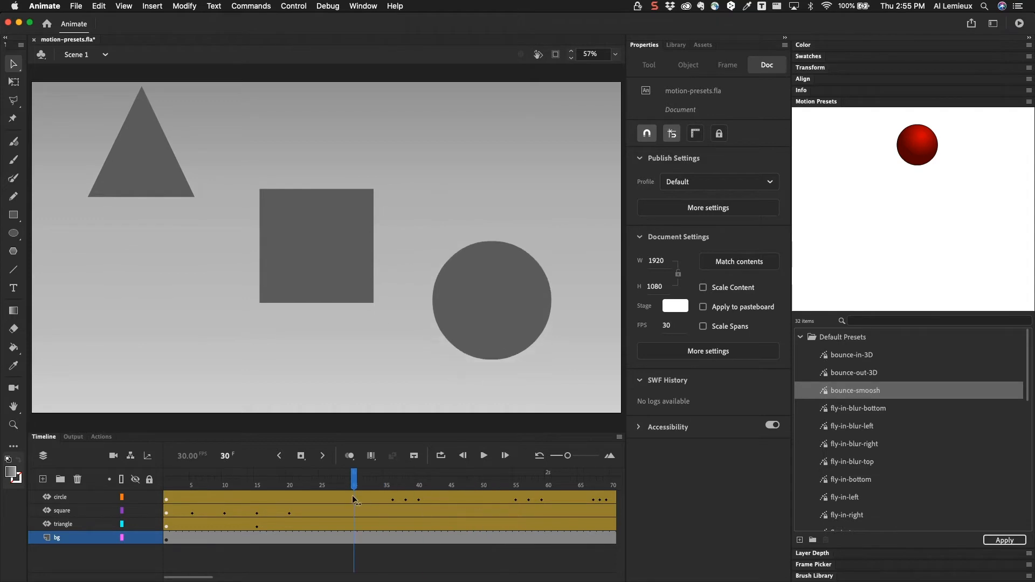
left_click(322, 499)
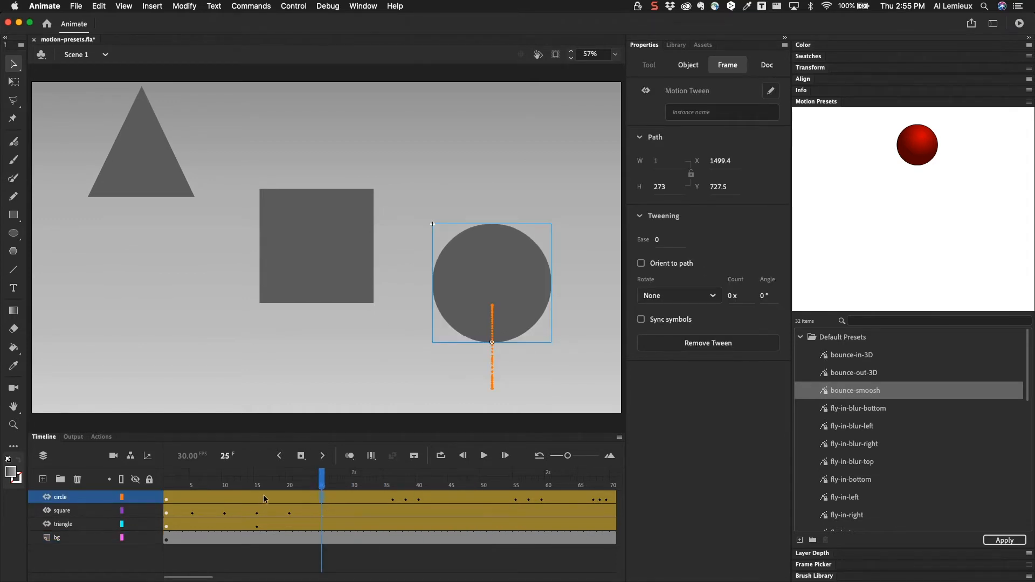
left_click(149, 457)
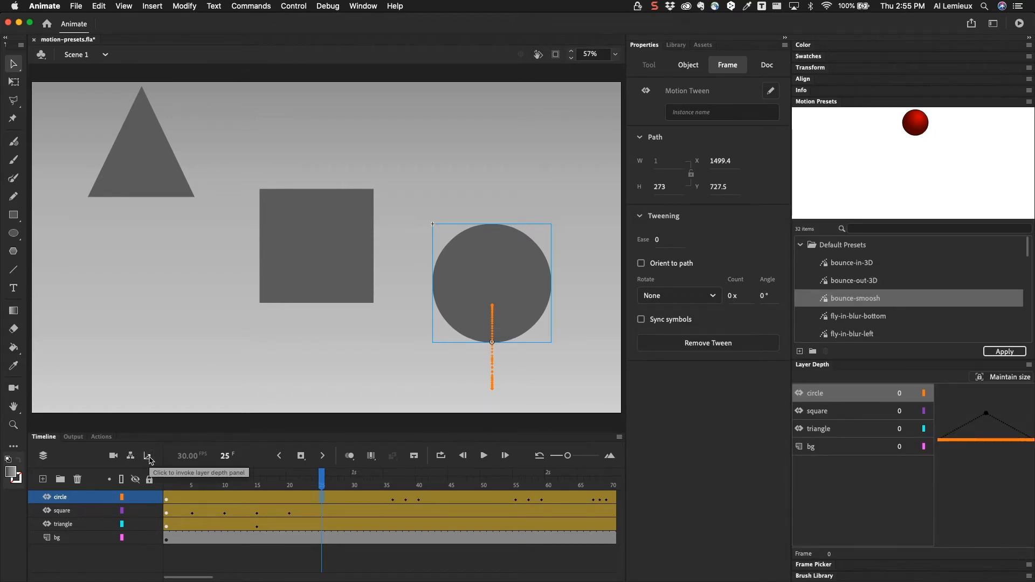
left_click(328, 485)
left_click_drag(397, 488, 469, 485)
left_click(460, 498)
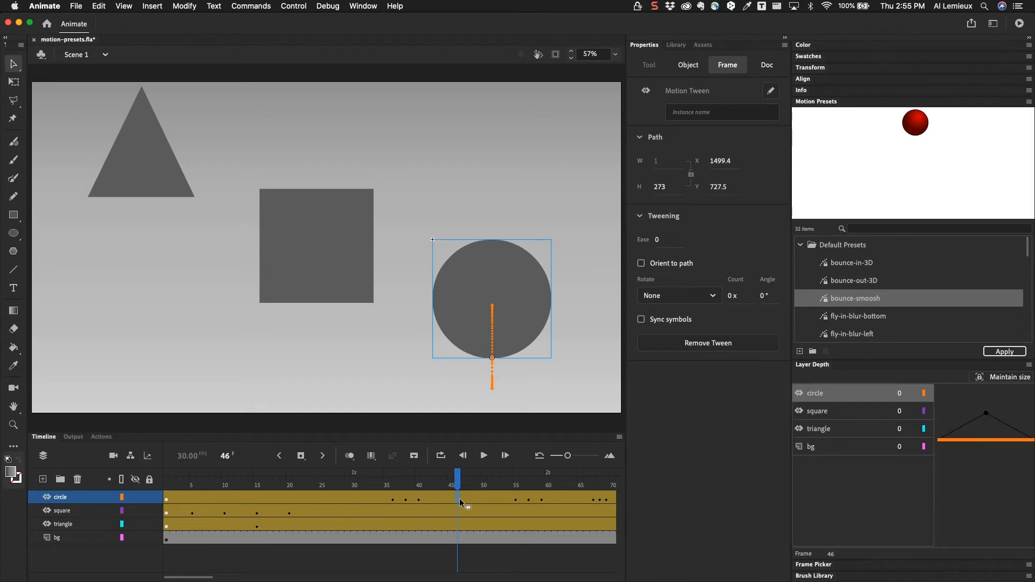
left_click_drag(458, 480, 164, 480)
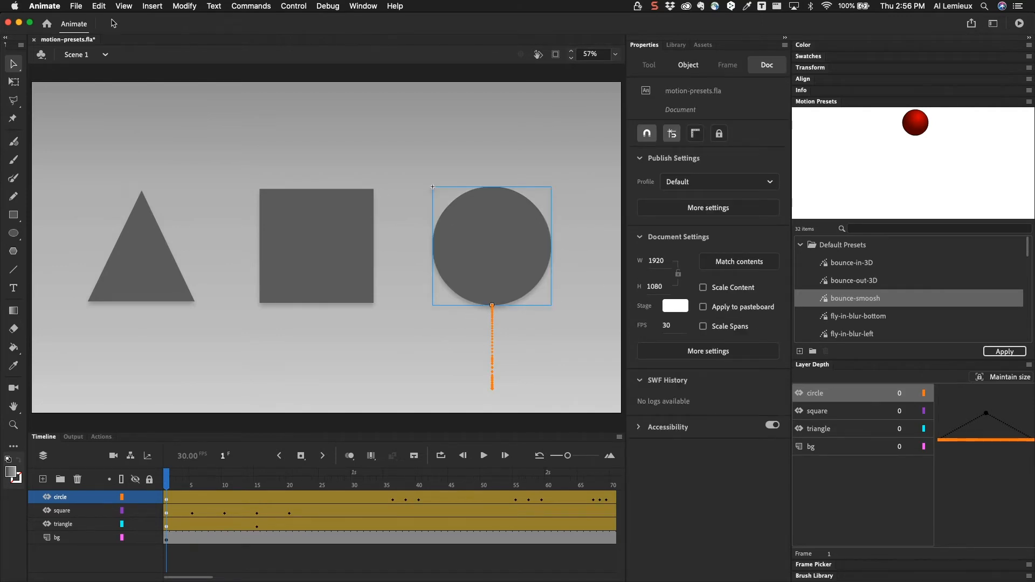
Step: Create a new Full HD document of 1920 by 1080 at 30 fps for ActionScript 3.0
left_click(86, 7)
left_click(81, 20)
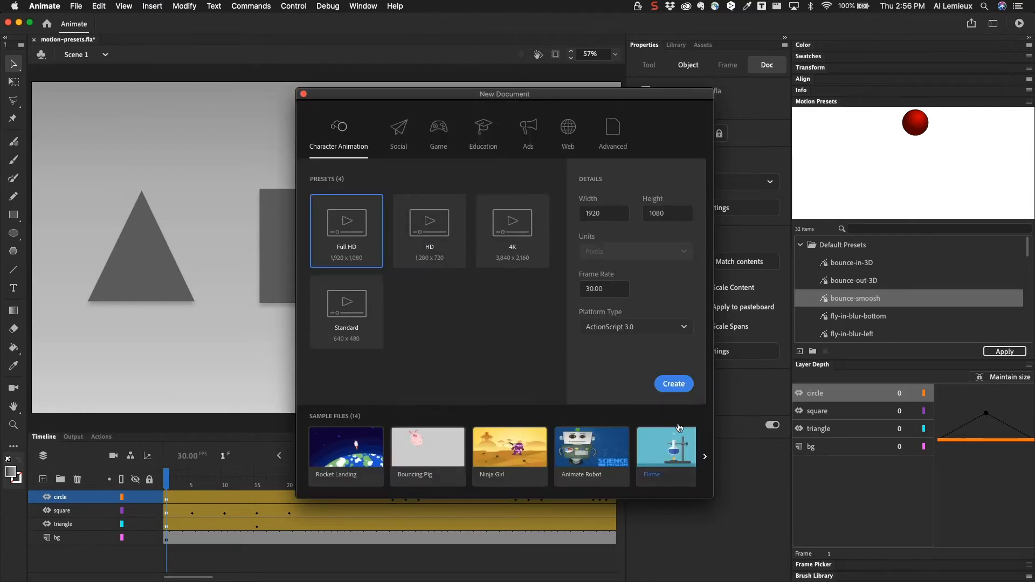
left_click(674, 384)
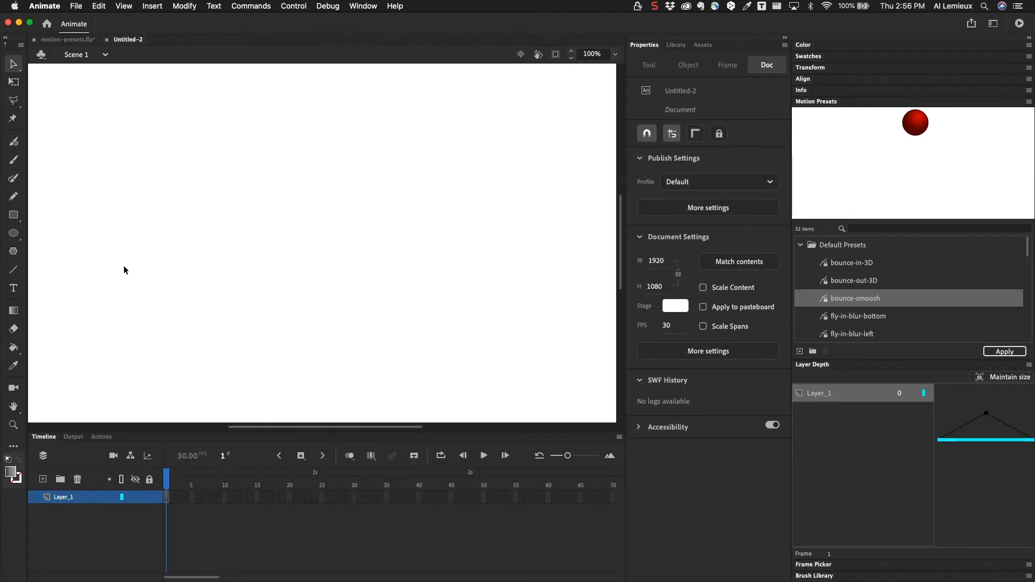
Step: Draw a gradient-filled square about 402 px wide on the left half of the stage
key("super+minus")
left_click(14, 215)
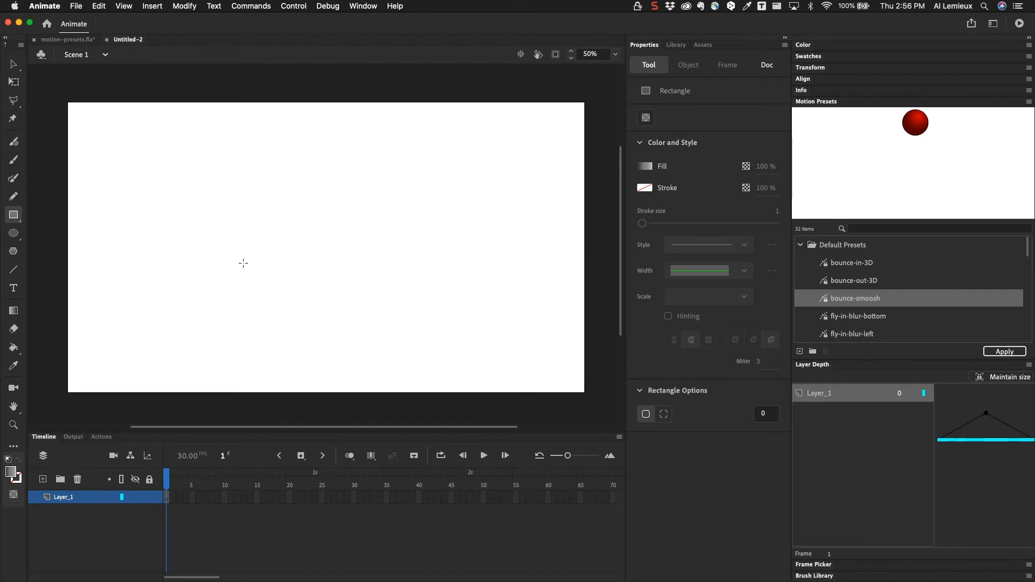
mouse_move(181, 180)
left_mouse_down()
mouse_move(222, 235)
mouse_move(289, 288)
left_mouse_up()
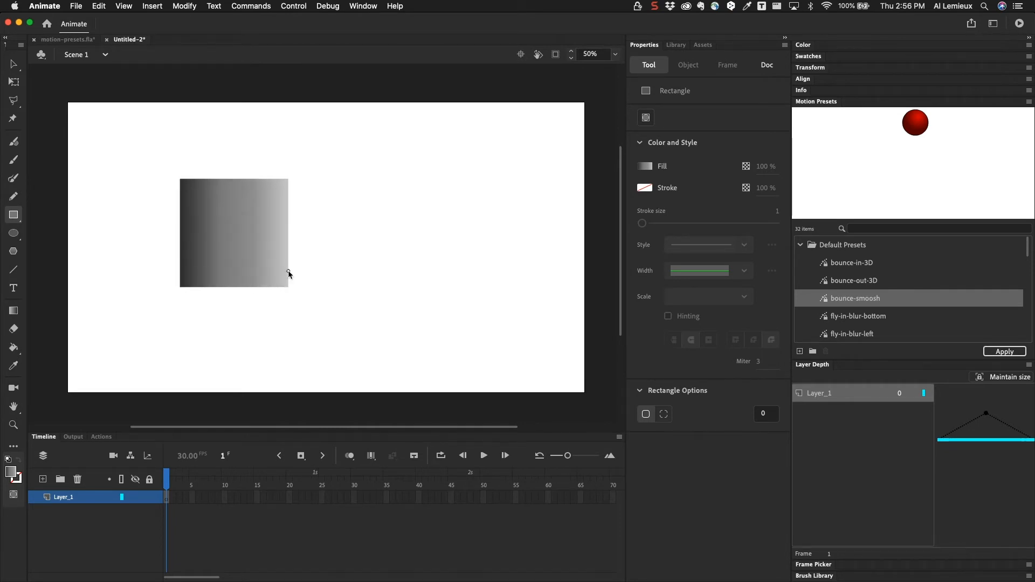
Step: Convert the square to a movie clip symbol named clip1 and move it to about X 326, Y 312
left_click(12, 64)
left_click(215, 234)
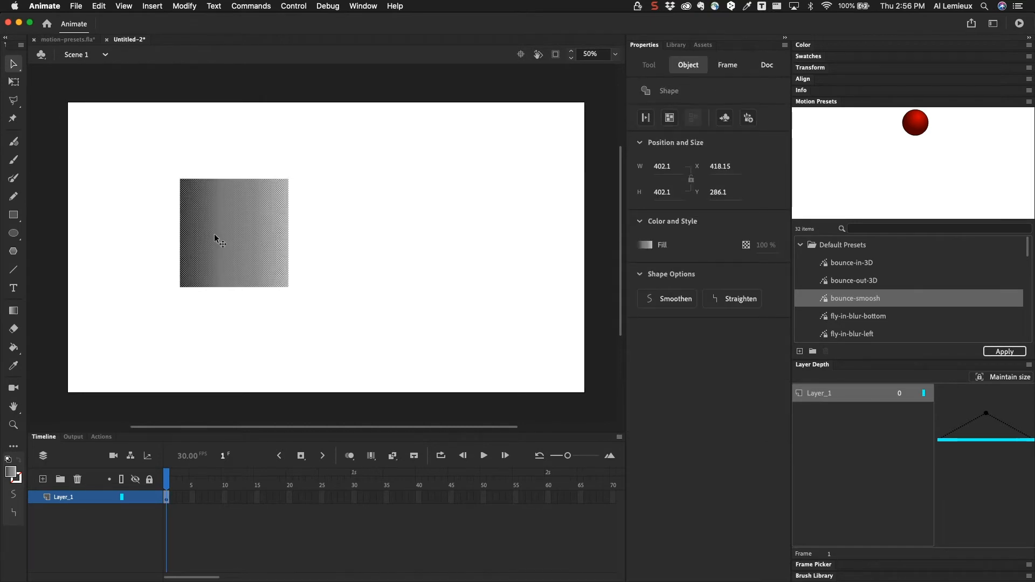
key("F8")
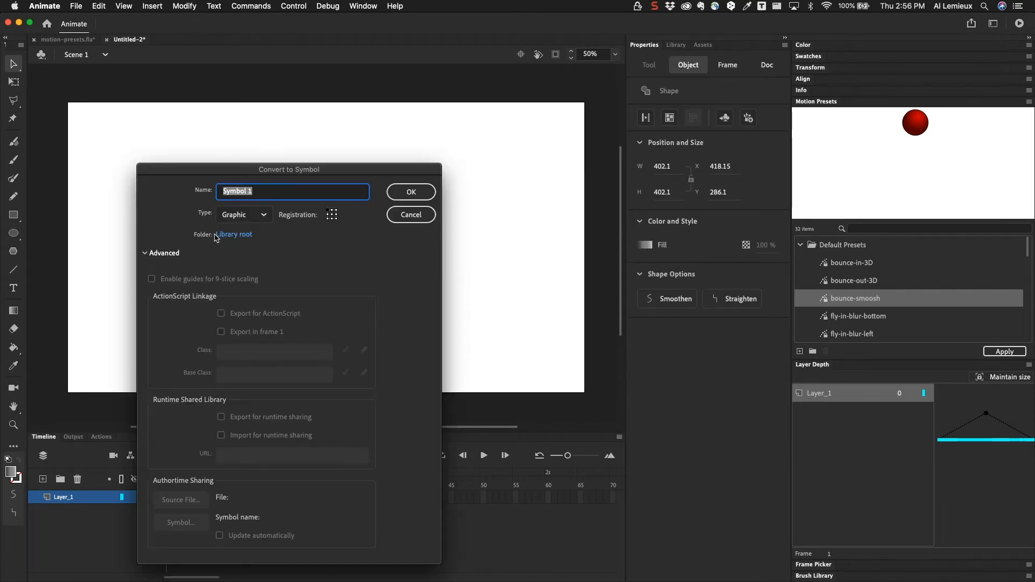
left_click(234, 215)
left_click(237, 233)
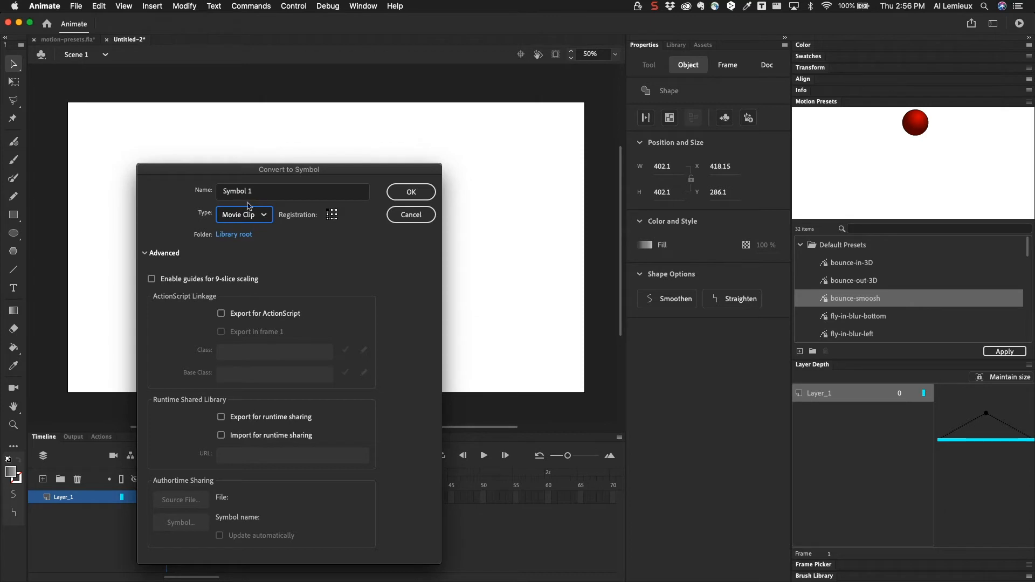
left_click_drag(257, 192, 167, 178)
type("clip1")
key("Return")
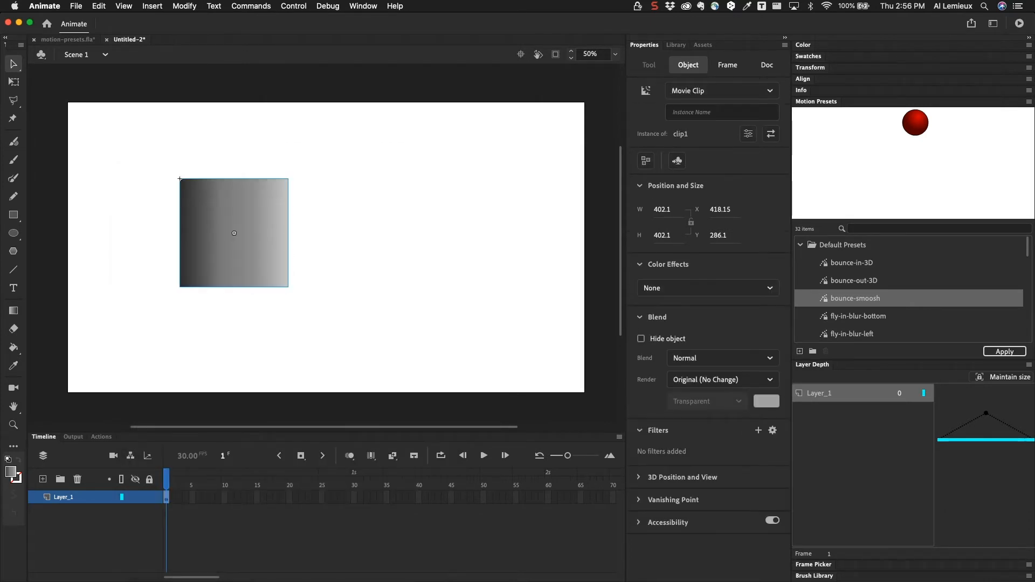
left_click_drag(214, 216, 190, 223)
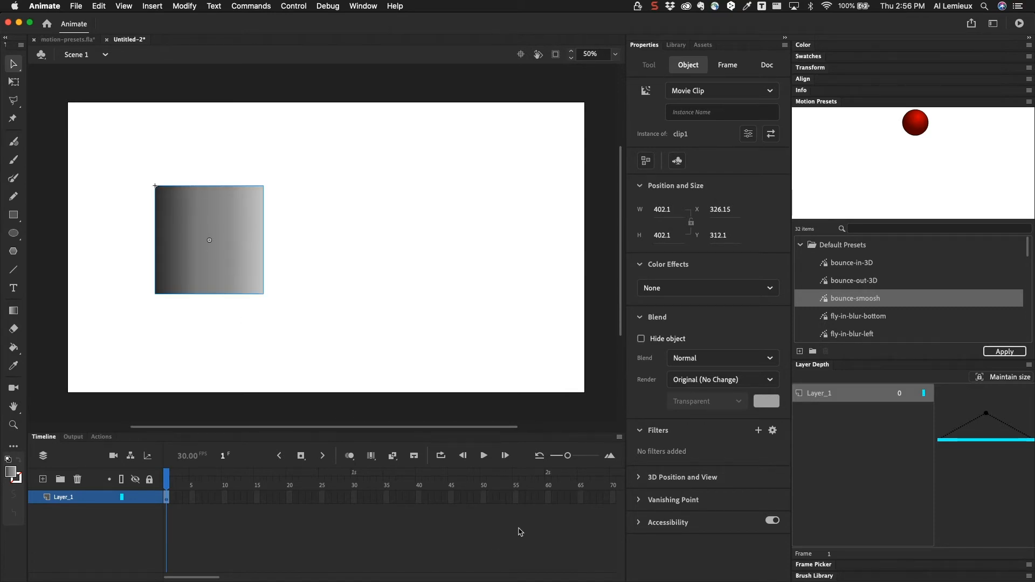
Step: Extend Layer_1 to frame 60 and create a motion tween on it
left_click(547, 497)
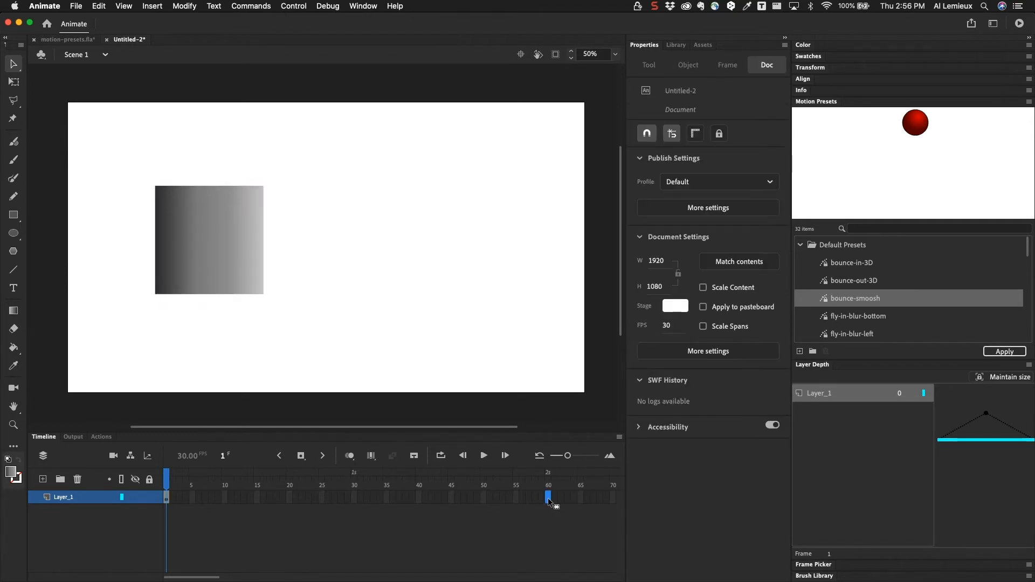
key("F5")
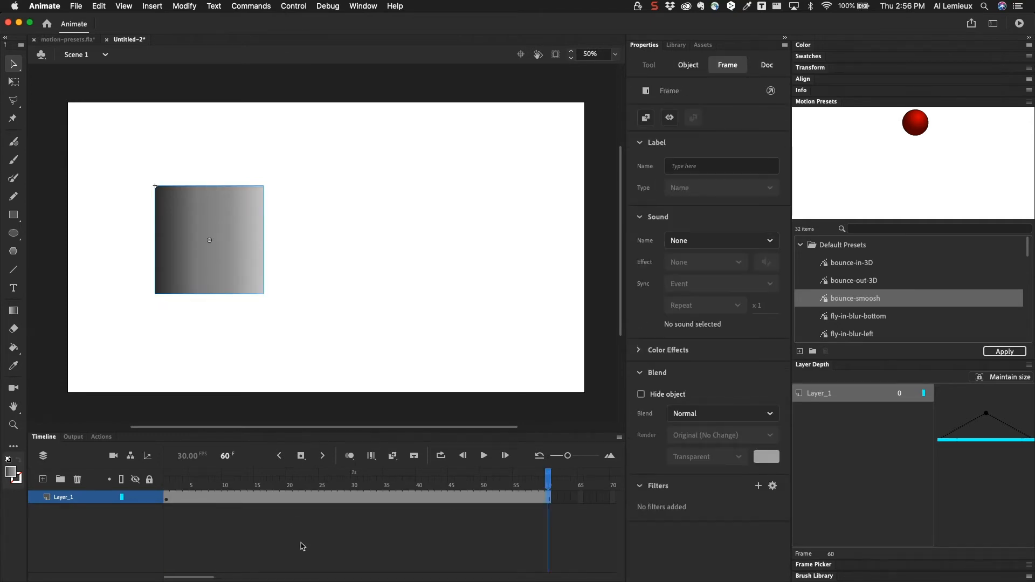
right_click(296, 501)
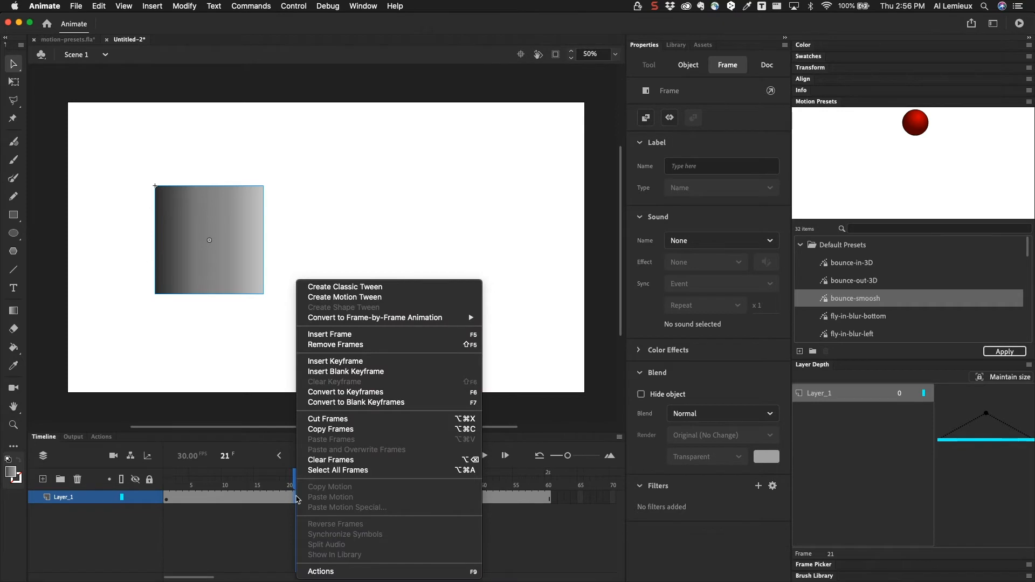
left_click(355, 302)
Step: At frame 9, move the clip off the stage's left edge to about X -426, Y 284
left_click(292, 483)
left_click_drag(290, 482, 221, 480)
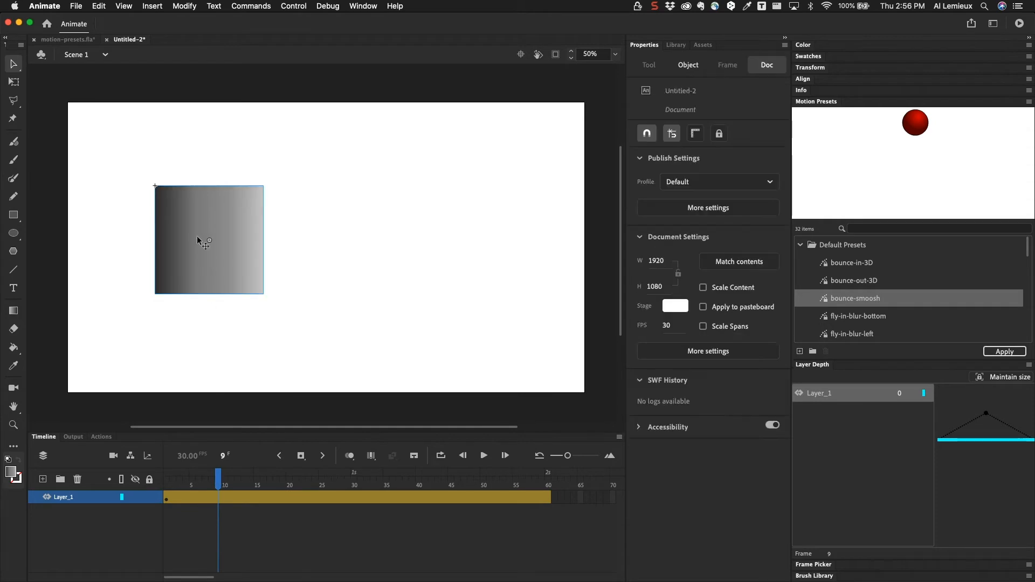
left_click_drag(198, 241, 2, 238)
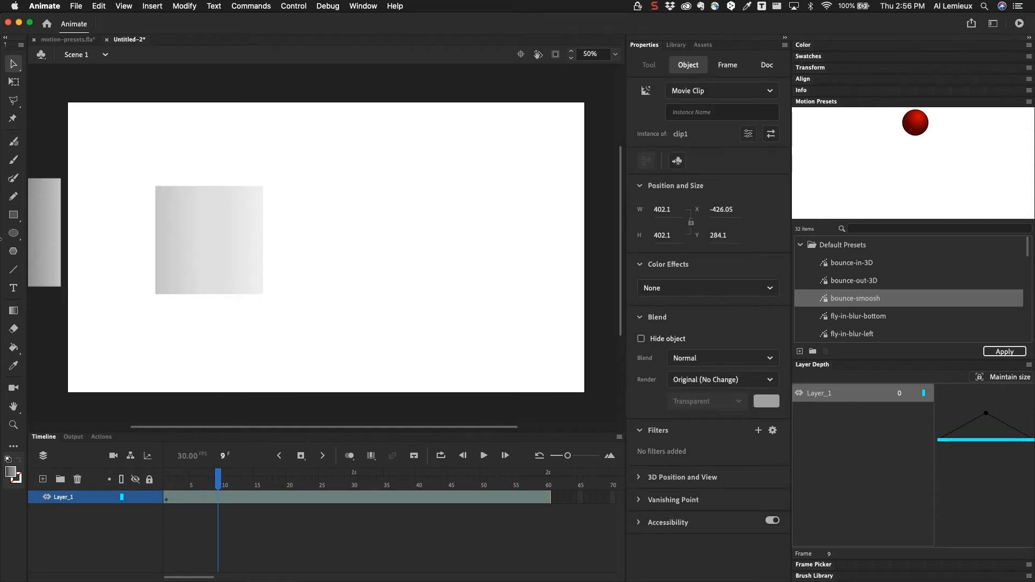
Step: At frame 1, move the clip1 instance in Scene 1 off the stage's left edge to about X -426, Y 332
left_click_drag(219, 480, 158, 483)
double_click(184, 254)
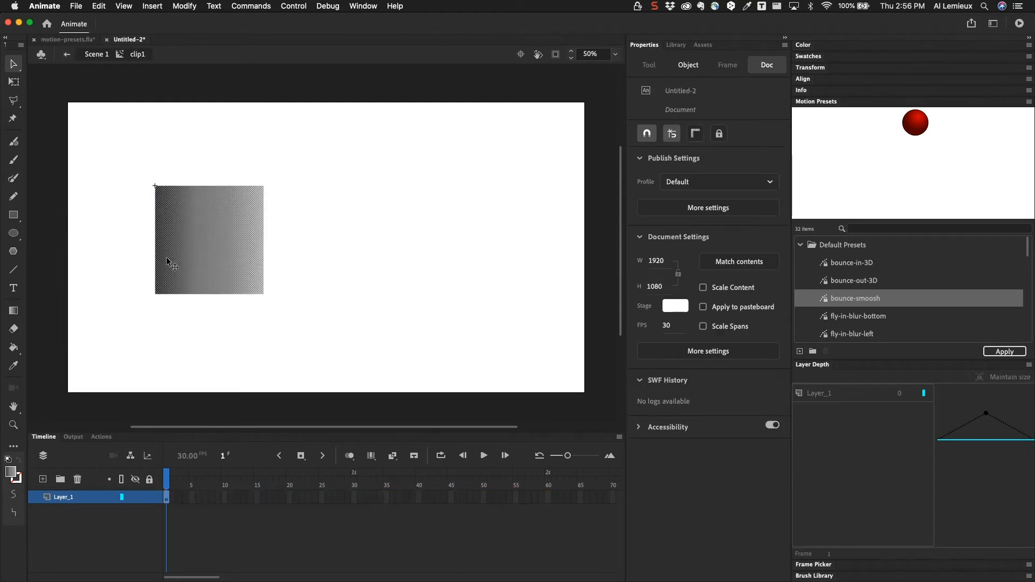
left_click(148, 326)
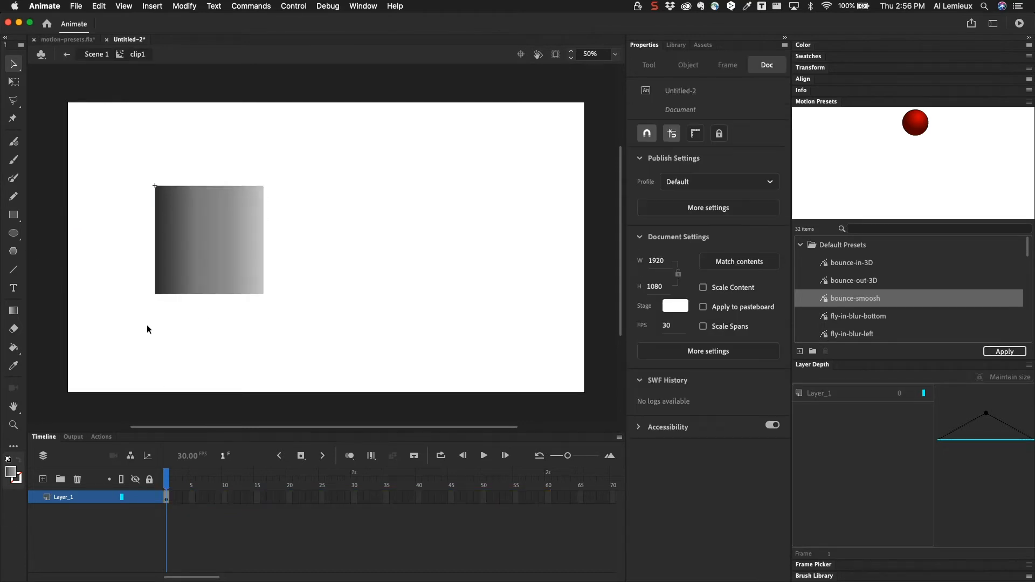
left_click(68, 53)
left_click_drag(220, 197, 22, 210)
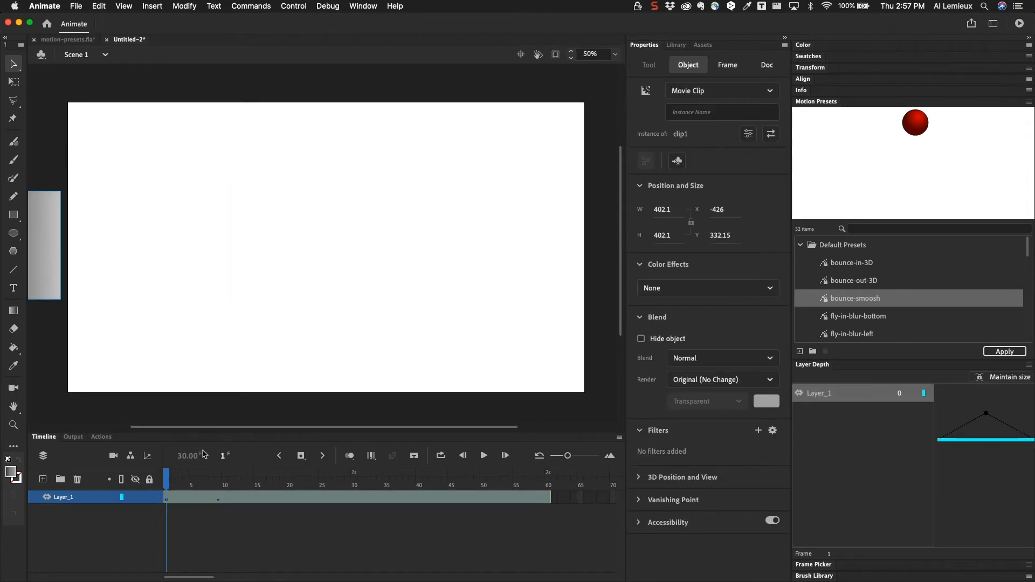
Step: At frame 10, move the clip onto the lower left of the stage at about X 338, Y 668
left_click_drag(164, 482, 226, 484)
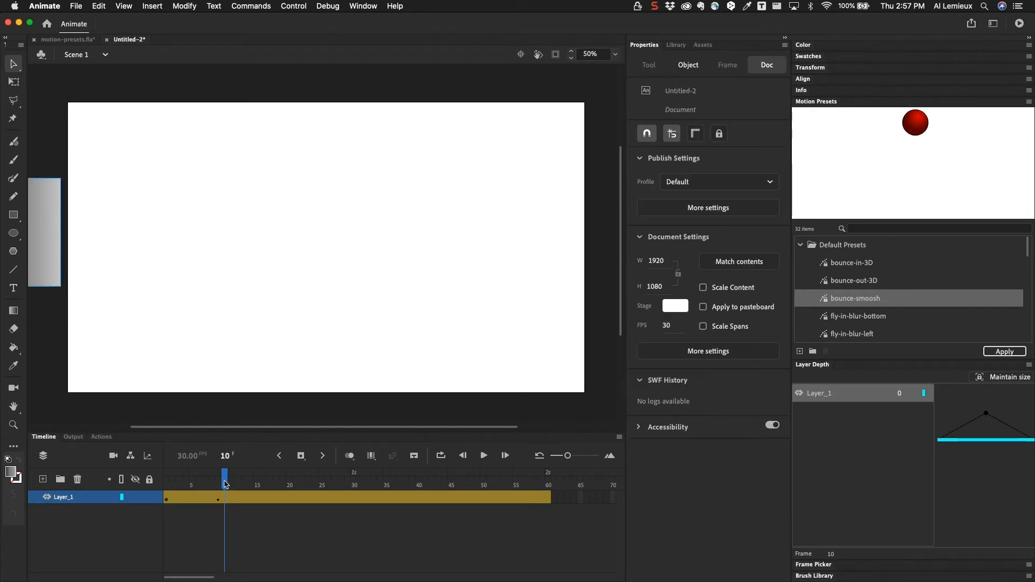
left_click_drag(43, 245, 246, 350)
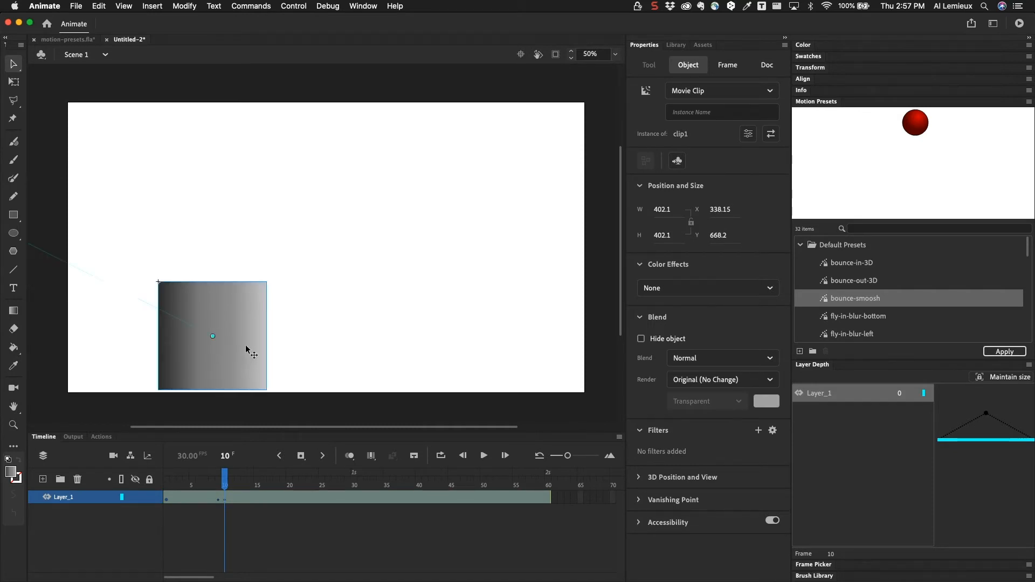
Step: Clear the position keyframe at frame 9 of the Layer_1 motion tween
left_click(217, 500)
right_click(217, 502)
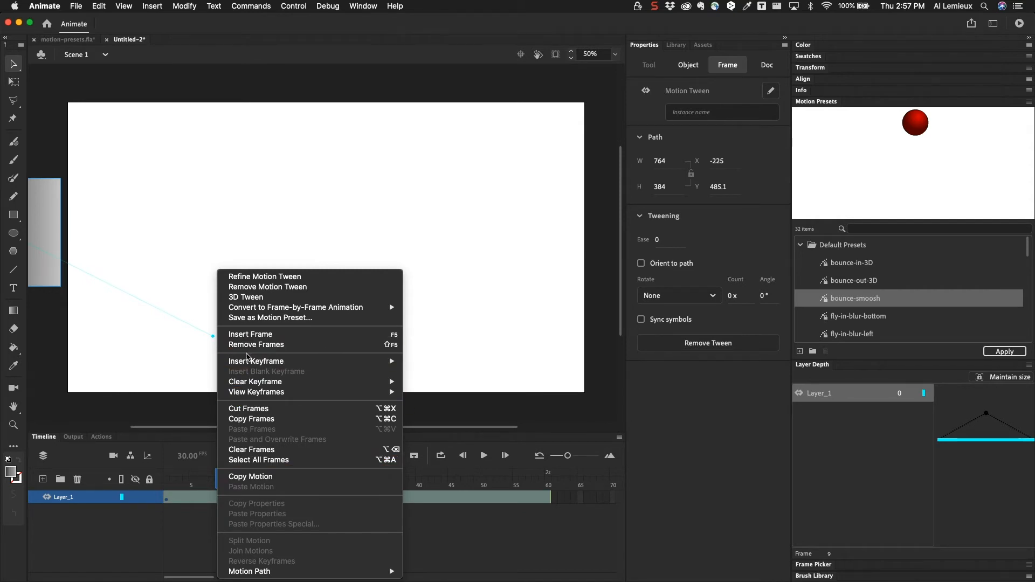
mouse_move(246, 383)
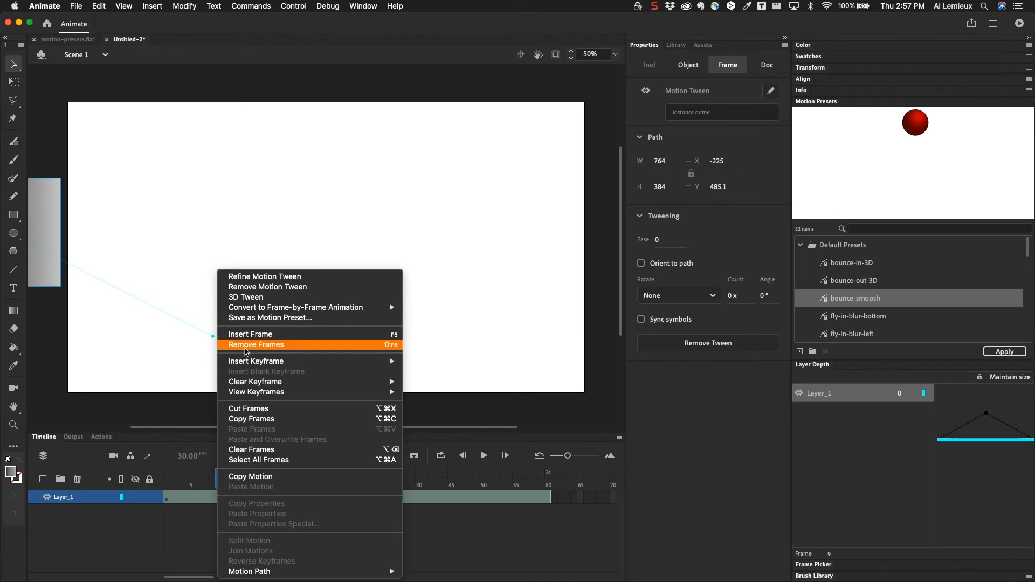
left_click(246, 348)
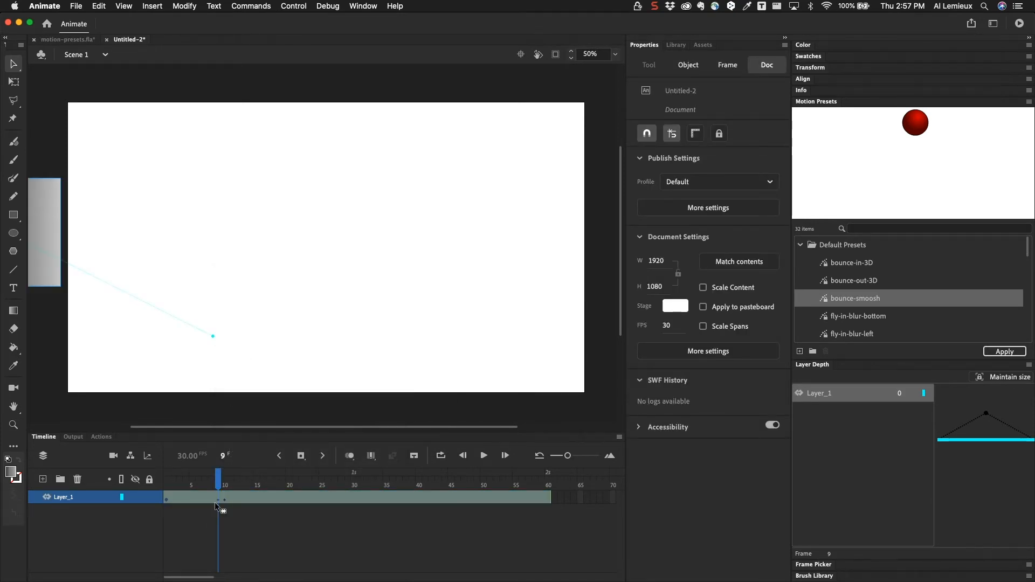
left_click(218, 497)
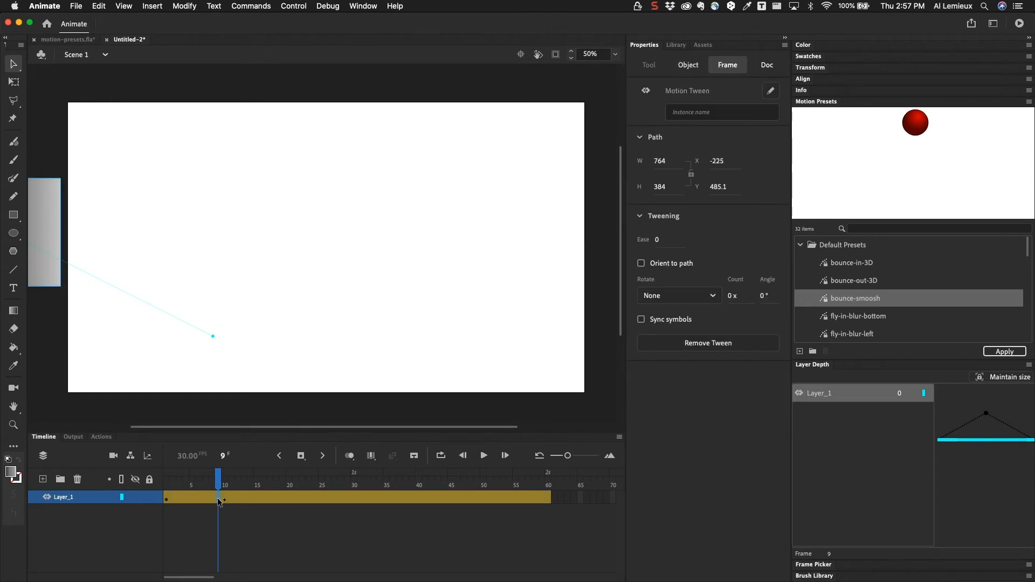
right_click(218, 499)
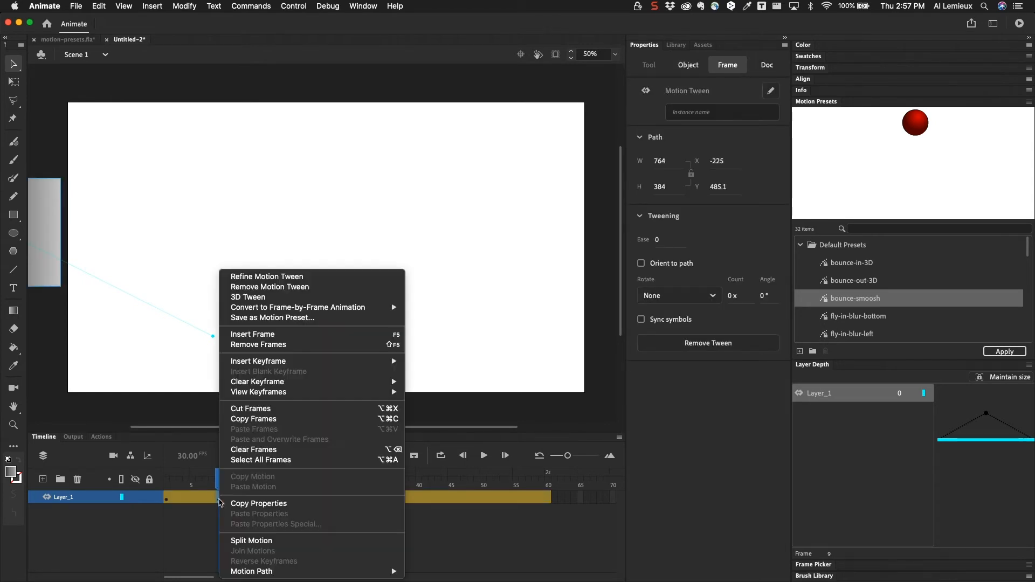
mouse_move(254, 381)
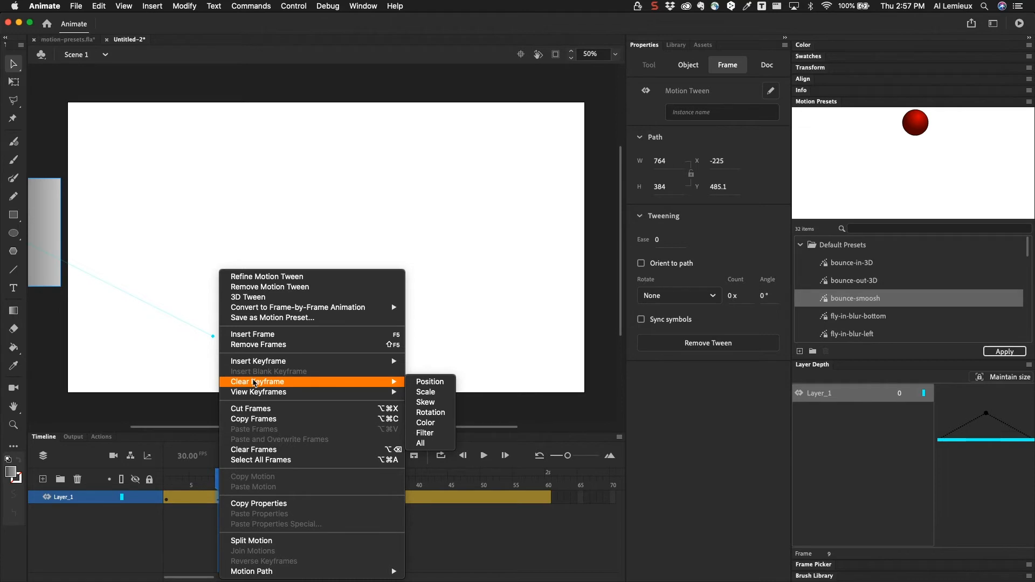
left_click(431, 382)
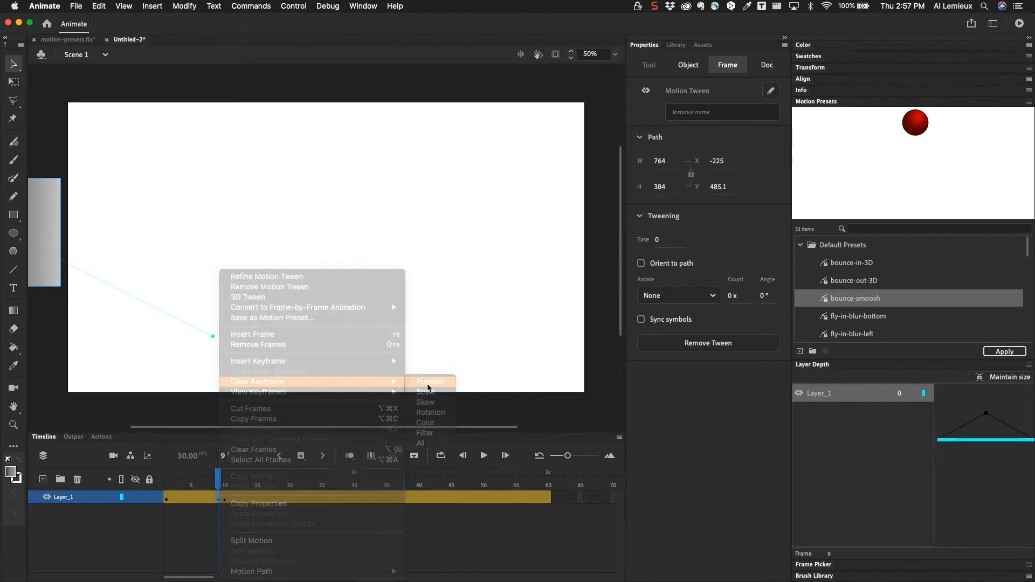
Step: Move the clip to the stage's upper middle at frame 20, about X 868, Y 112, and to its lower right at frame 30
left_click_drag(224, 485, 290, 489)
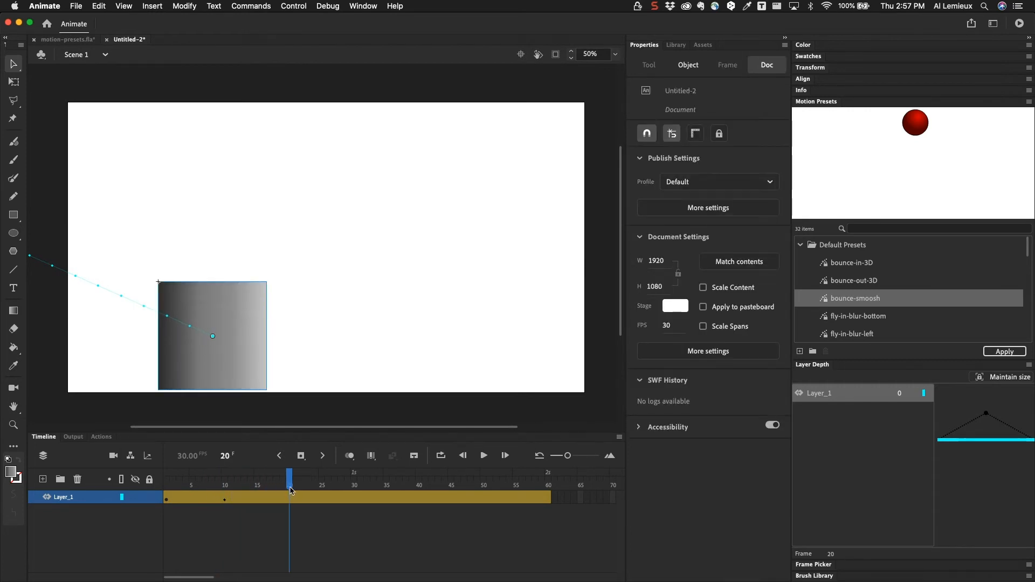
left_click_drag(236, 311, 378, 158)
left_click_drag(292, 482, 353, 481)
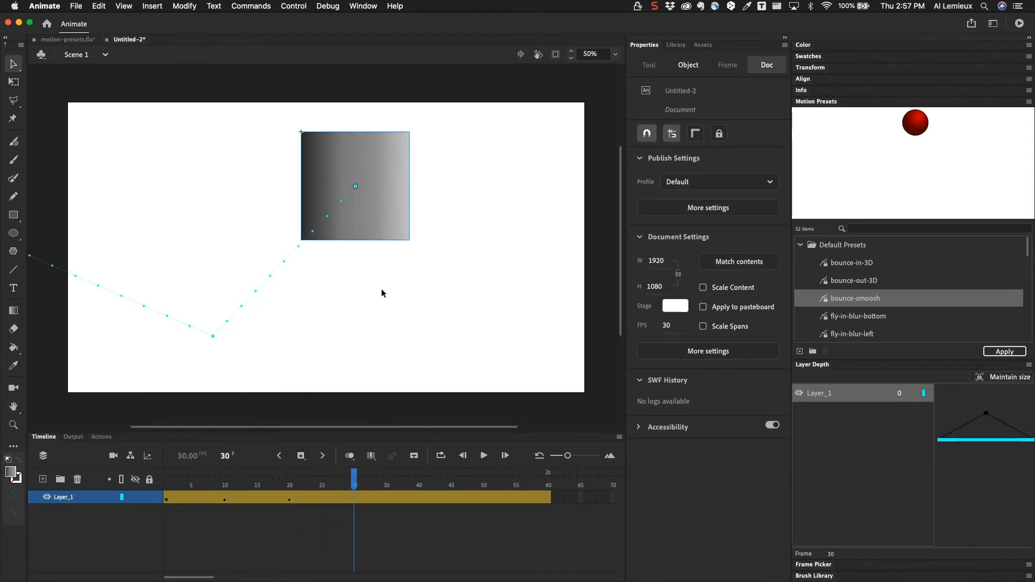
left_click_drag(386, 218, 481, 364)
Step: At frame 40, move the clip across the stage's right edge to about X 1750, Y 280
left_click_drag(352, 482, 419, 483)
left_click_drag(484, 360, 616, 244)
left_click_drag(557, 219, 565, 217)
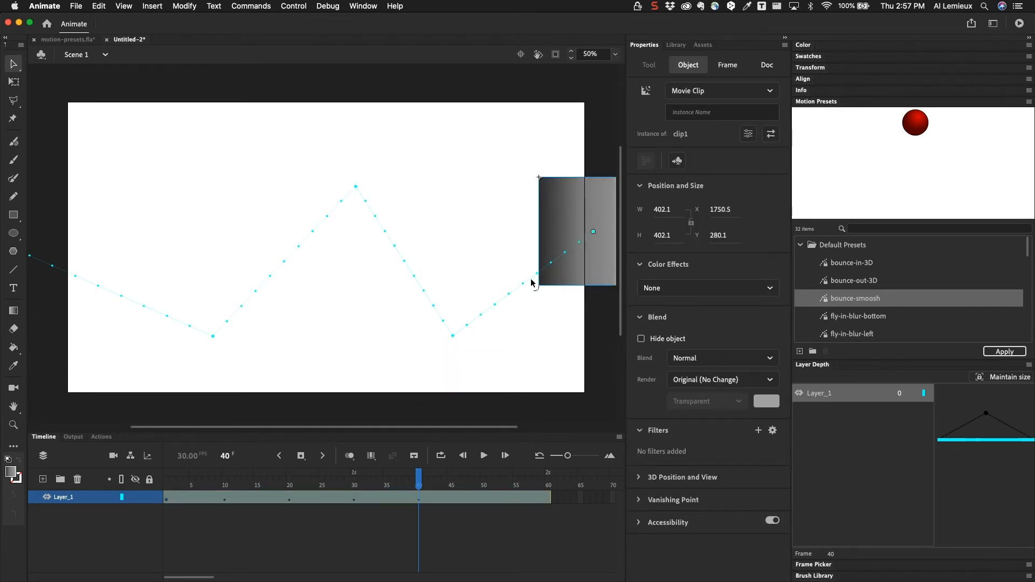
Step: Bend all four straight segments of the motion path upward into bounce arcs
left_click_drag(523, 291, 506, 266)
left_click_drag(414, 280, 423, 262)
left_click_drag(260, 262, 258, 259)
left_click_drag(140, 308, 146, 266)
Step: Play the tween from frame 1 to preview the curved bouncing motion
left_click(384, 484)
left_click(166, 476)
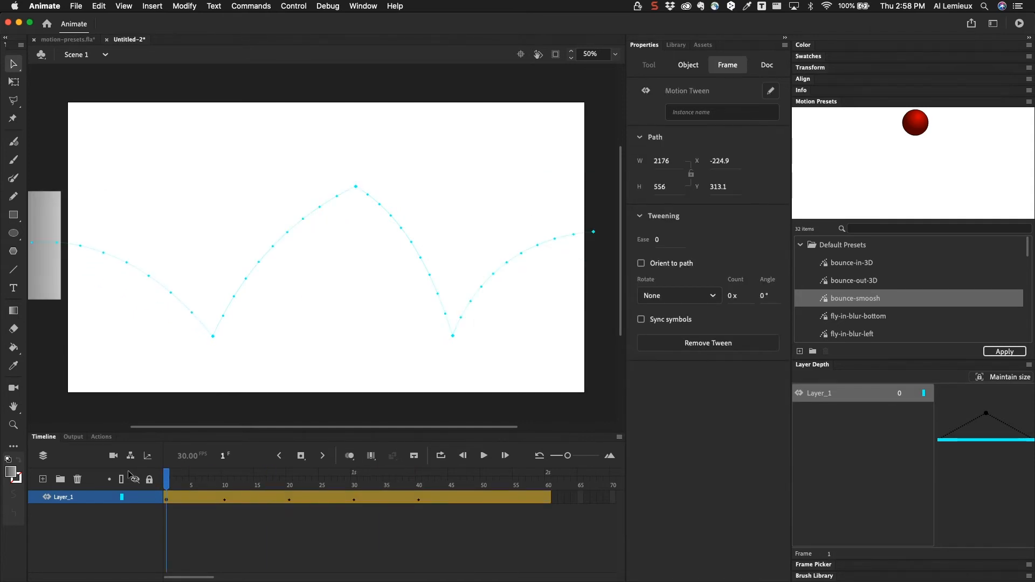
key("Return")
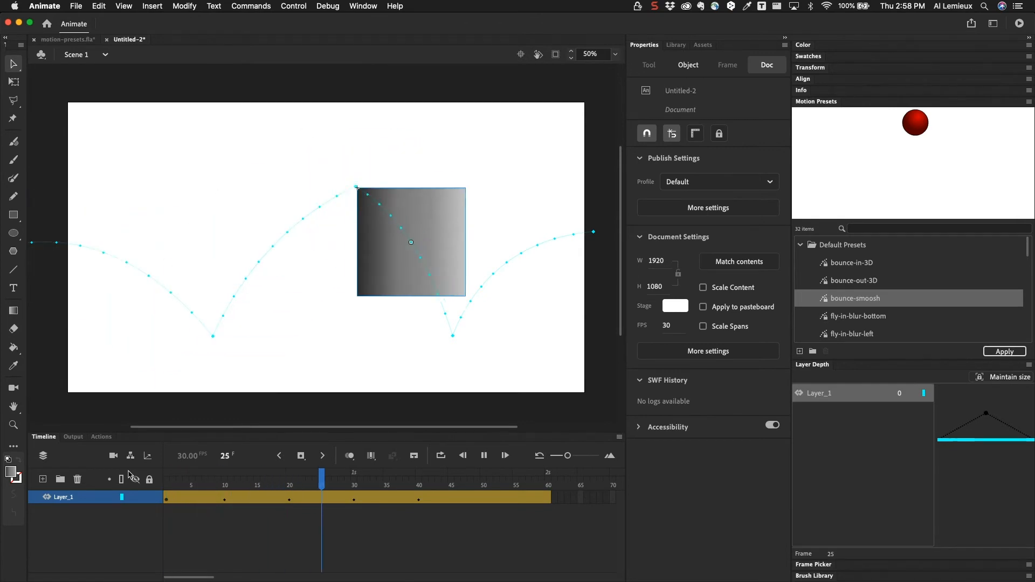
key("Return")
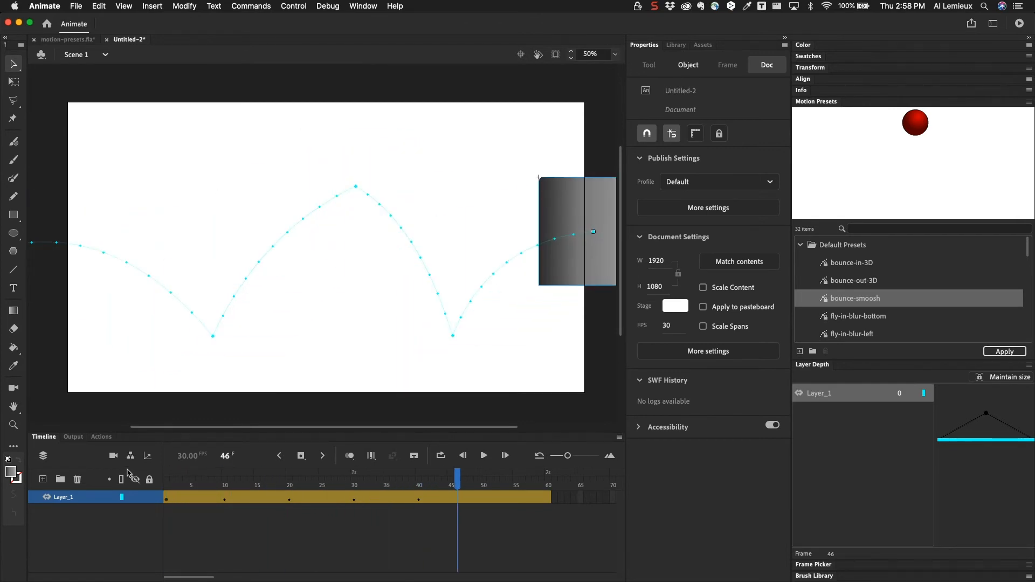
Step: Move the tween's last keyframe to frame 50 and return the playhead to frame 1
double_click(419, 500)
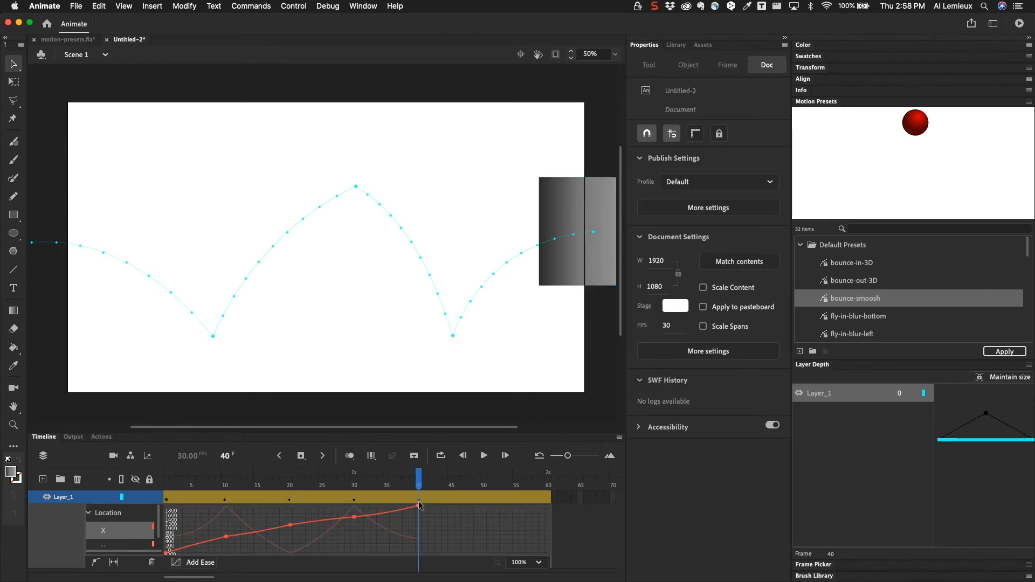
double_click(420, 501)
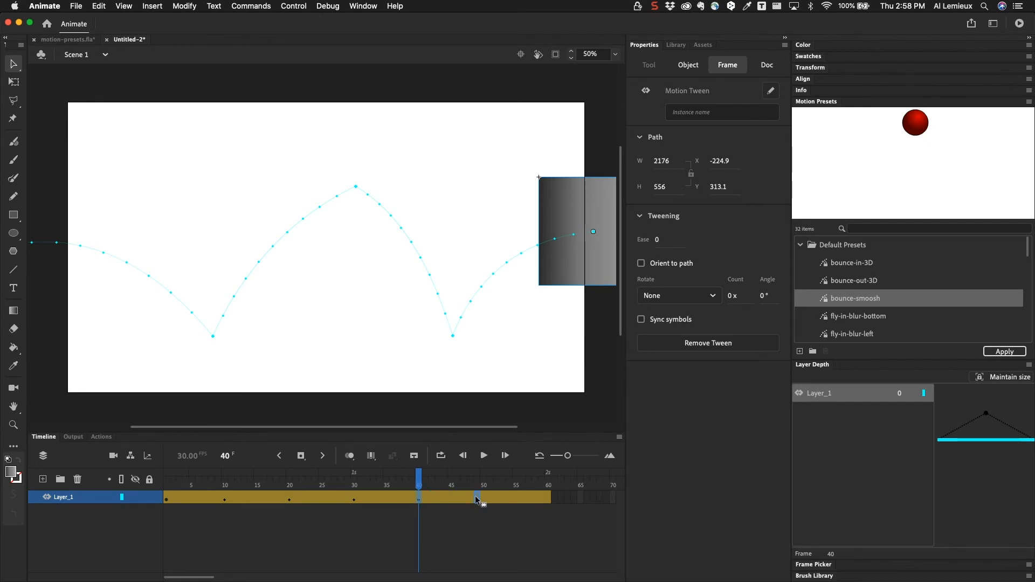
left_click_drag(482, 496, 482, 496)
left_click_drag(380, 485, 112, 488)
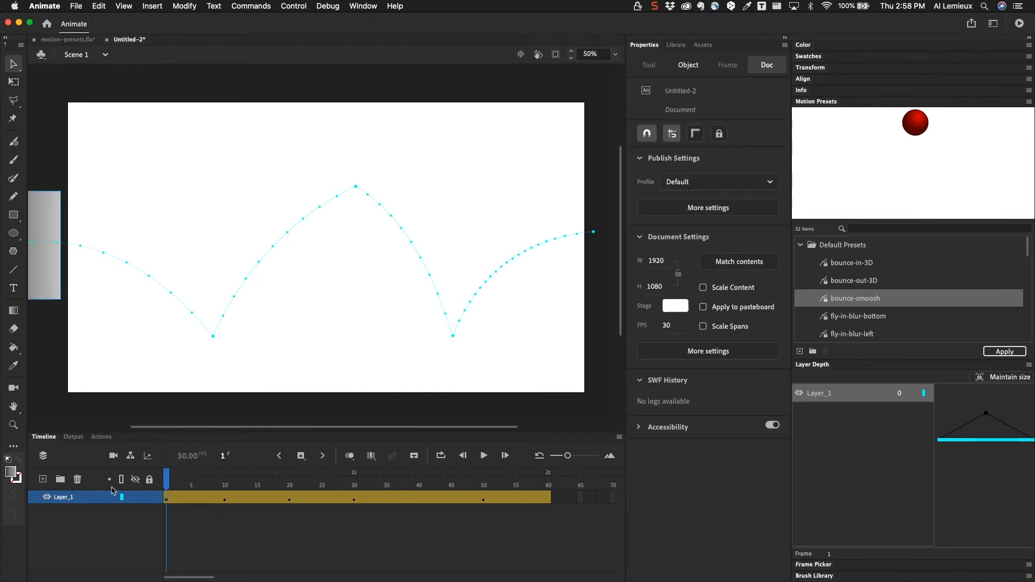
Step: Move the keyframe at frame 30 to frame 35 and play the animation from the start
left_click(225, 499)
left_click(290, 500)
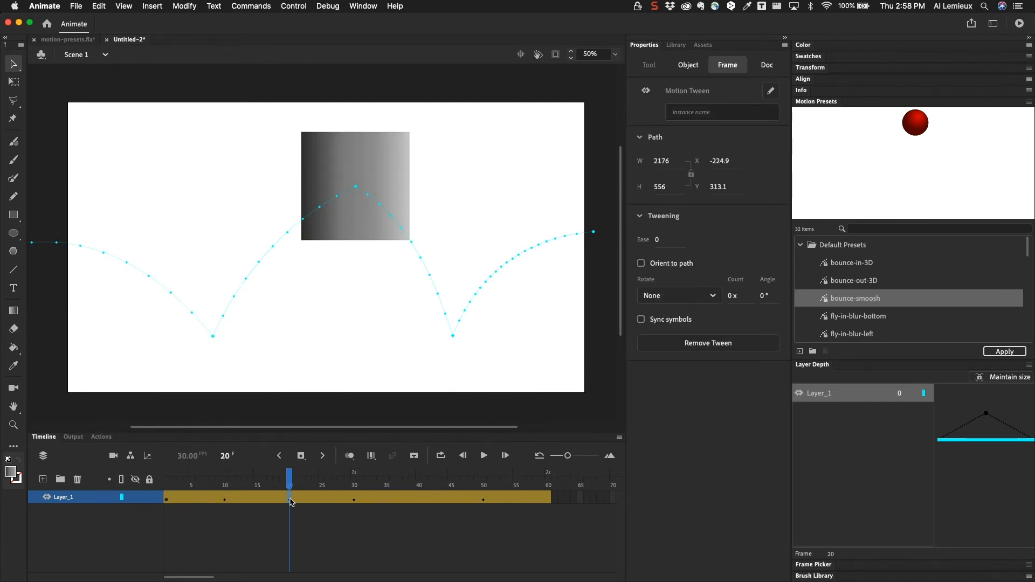
left_click(354, 500)
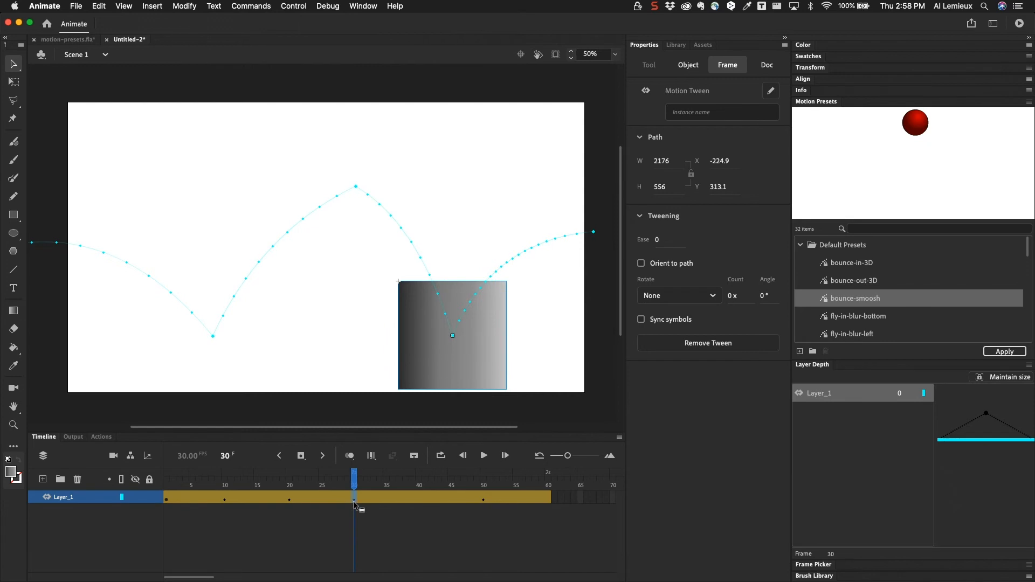
left_click_drag(384, 497, 152, 484)
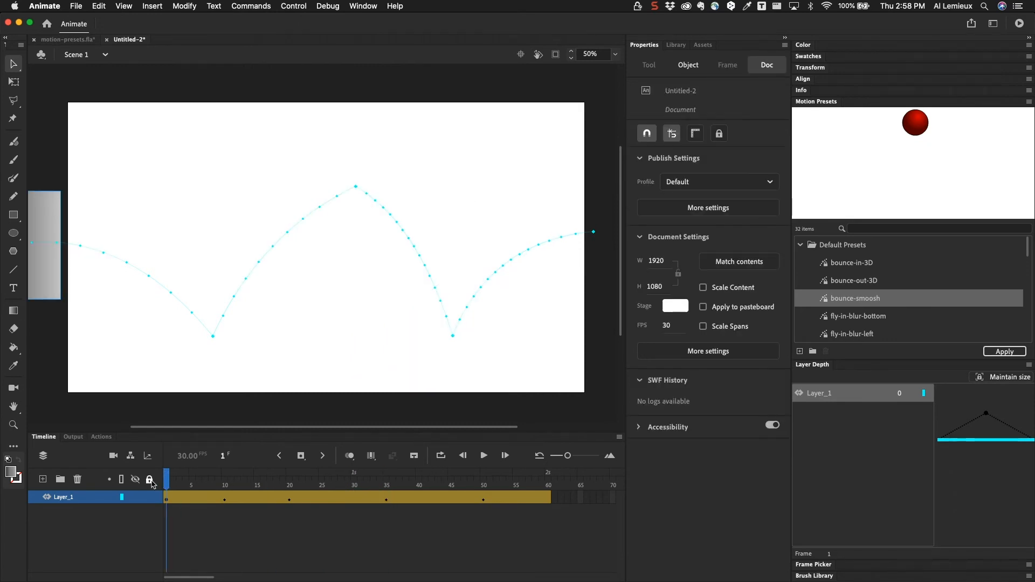
key("Return")
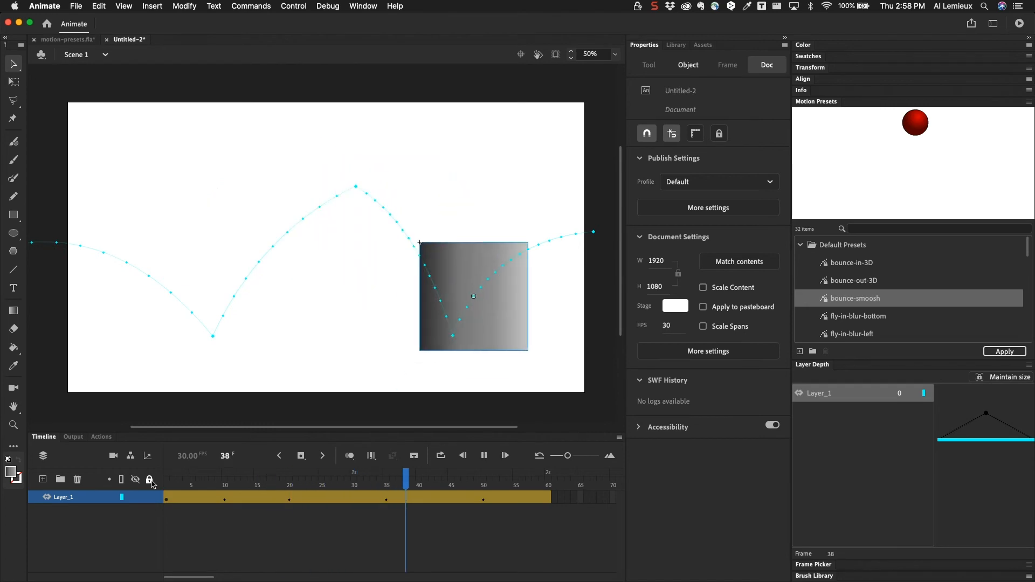
key("Return")
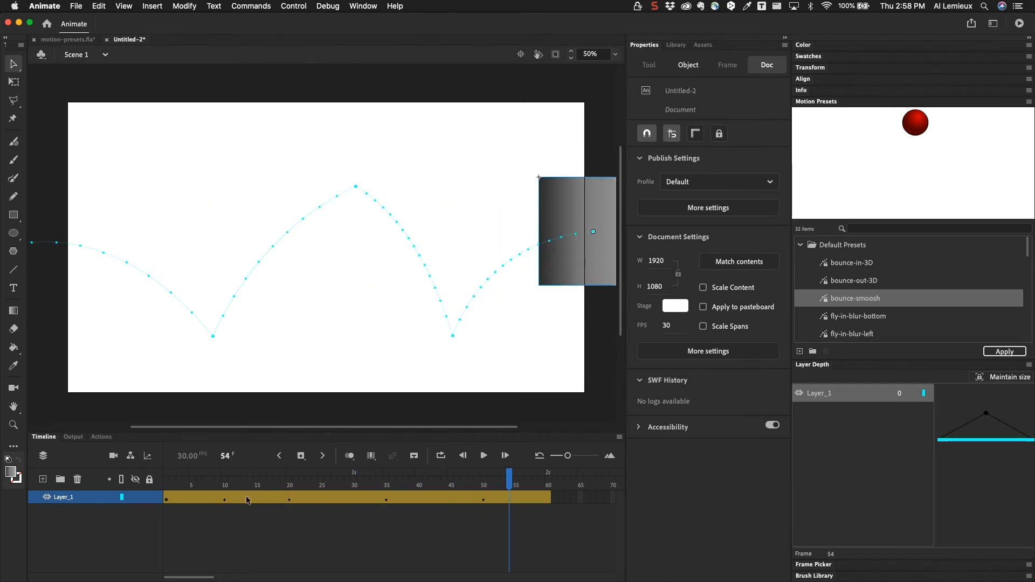
Step: At frame 10, nudge the clip down to Y 678.2 so it rests on the stage's bottom edge
left_click(224, 484)
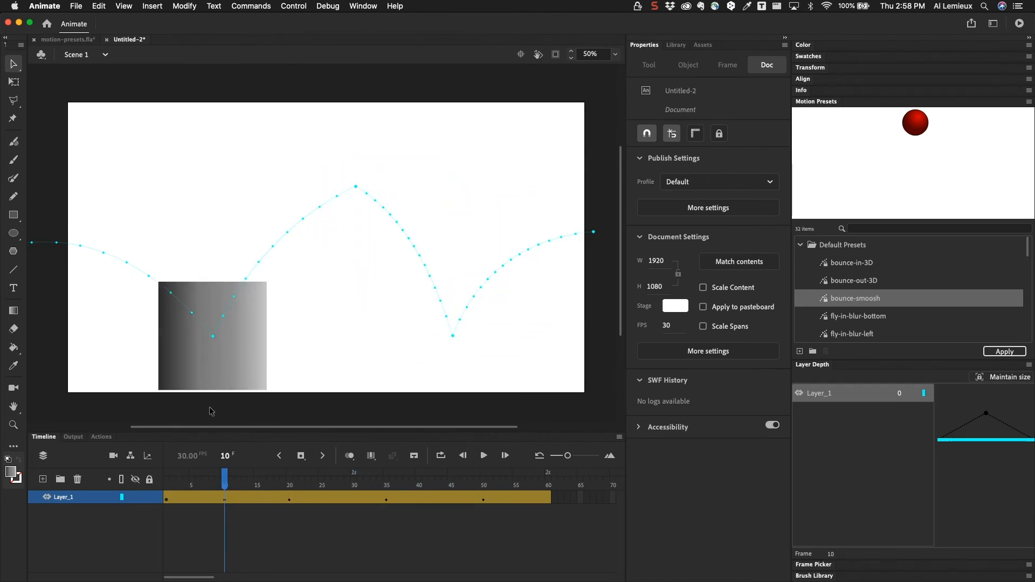
left_click(205, 382)
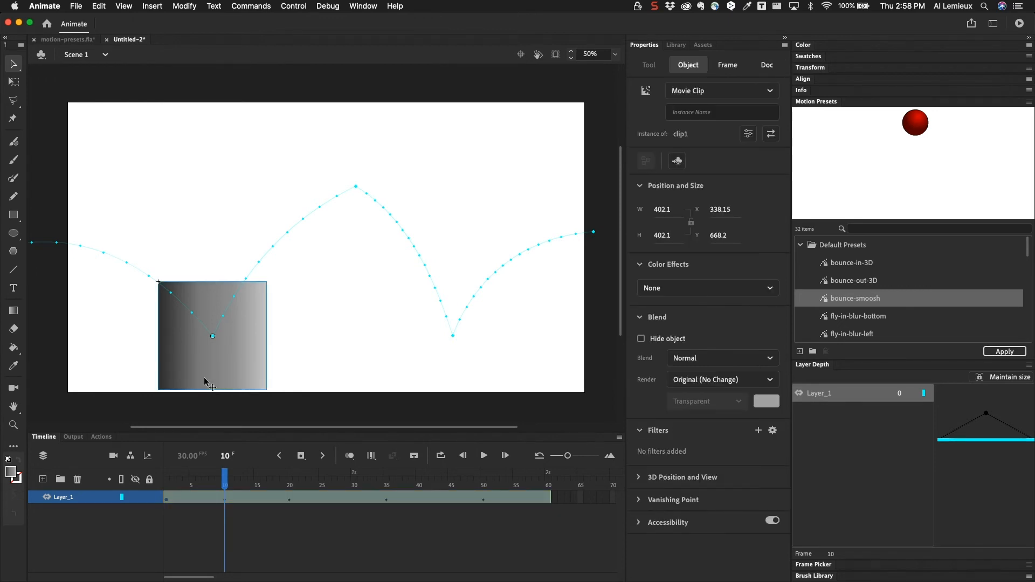
key("Escape")
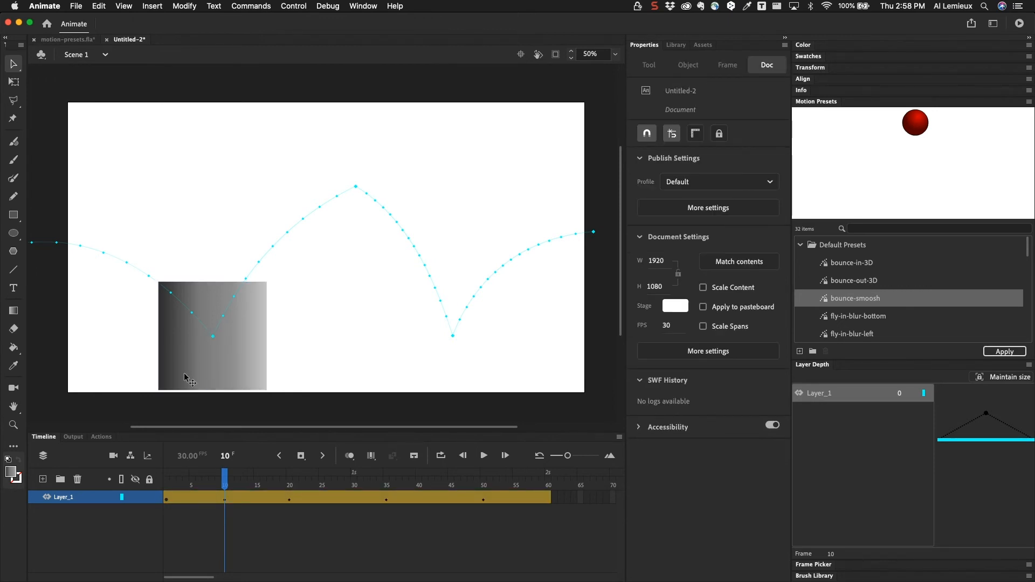
left_click(201, 365)
key("Down")
key("Down")
key("Down")
key("Down")
key("Down")
key("Down")
key("Down")
key("Down")
key("Down")
key("Down")
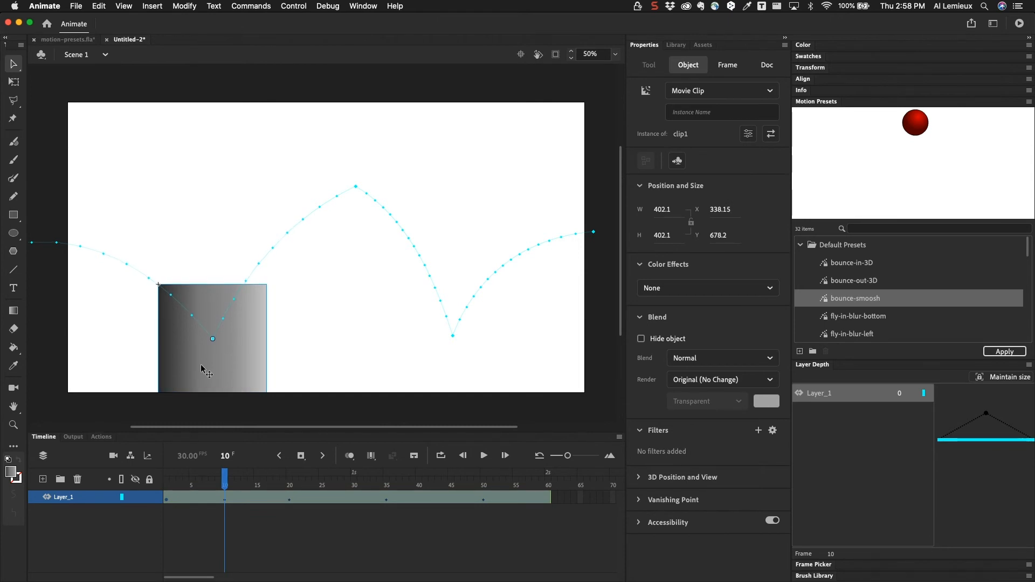
Step: At frame 35, nudge the clip down to Y 678.2 so it sits on the stage's bottom edge
left_click_drag(225, 479, 386, 519)
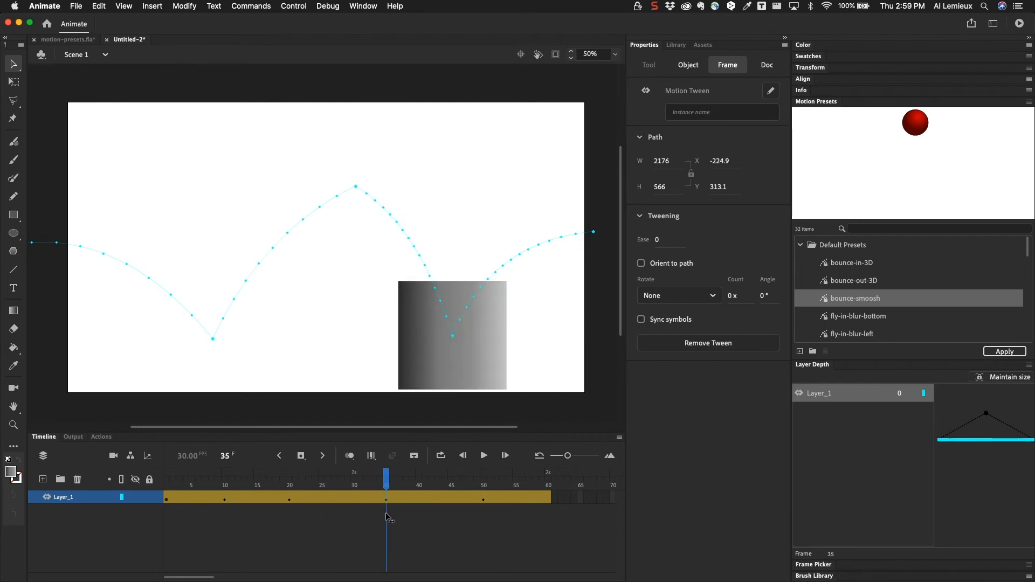
left_click(429, 383)
key("Down")
key("Down")
key("Down")
key("Down")
key("Down")
key("Down")
key("Down")
key("Down")
key("Down")
key("Down")
key("Down")
key("Down")
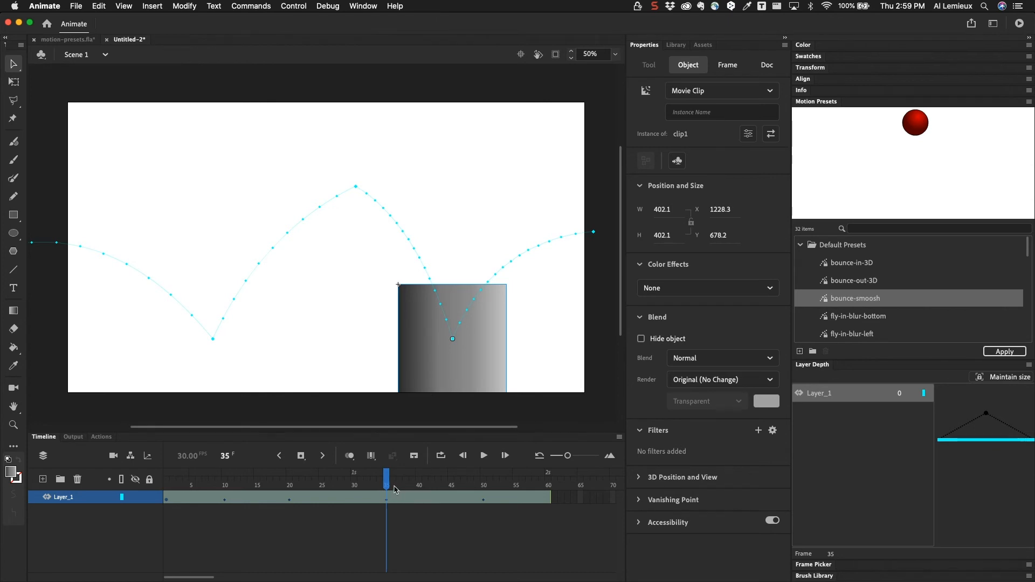
Step: At frame 20, rotate the clip to 19° and scrub the frames before it to check the turn
left_click_drag(389, 482, 293, 484)
left_click(392, 335)
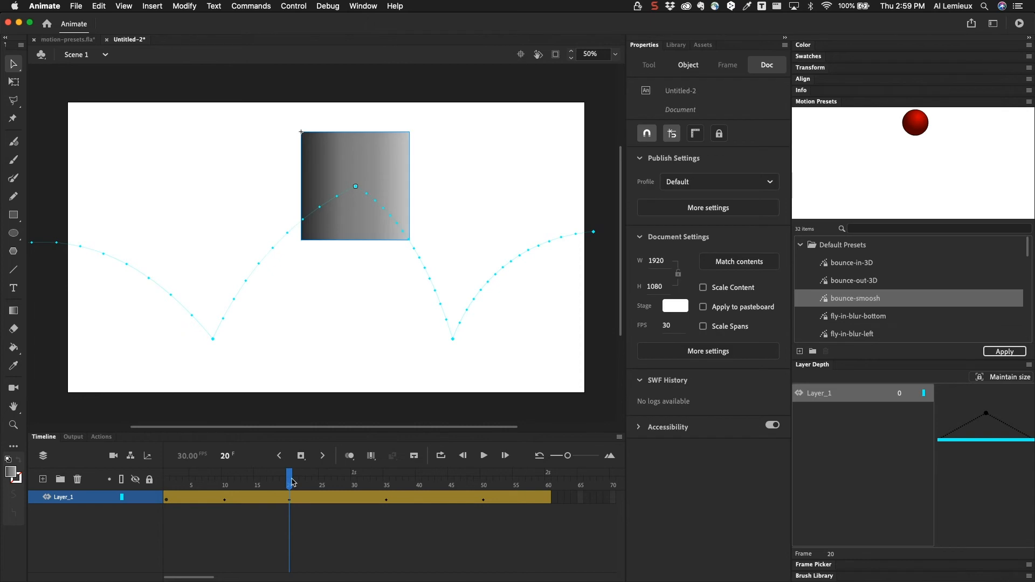
left_click(381, 169)
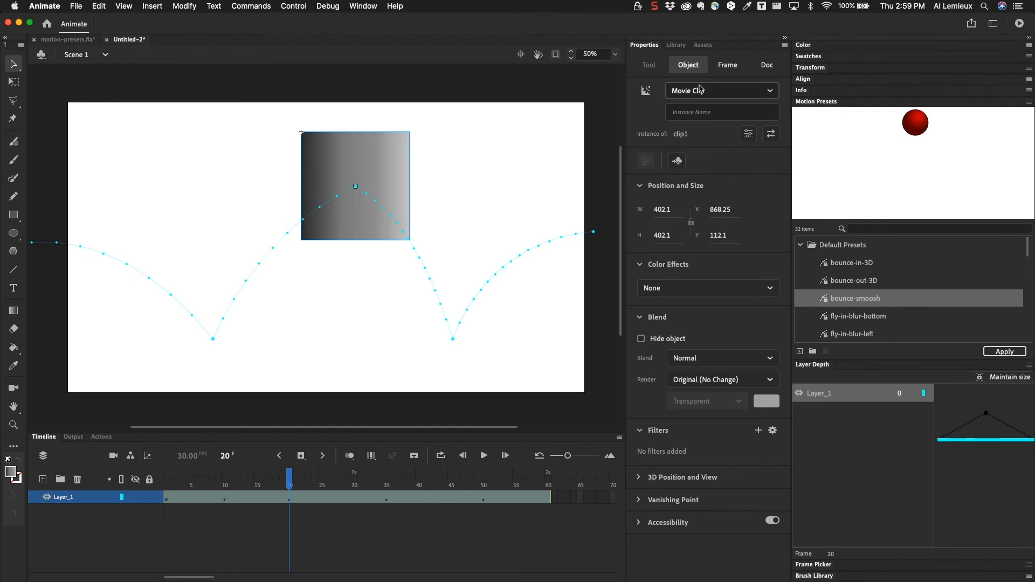
left_click(806, 68)
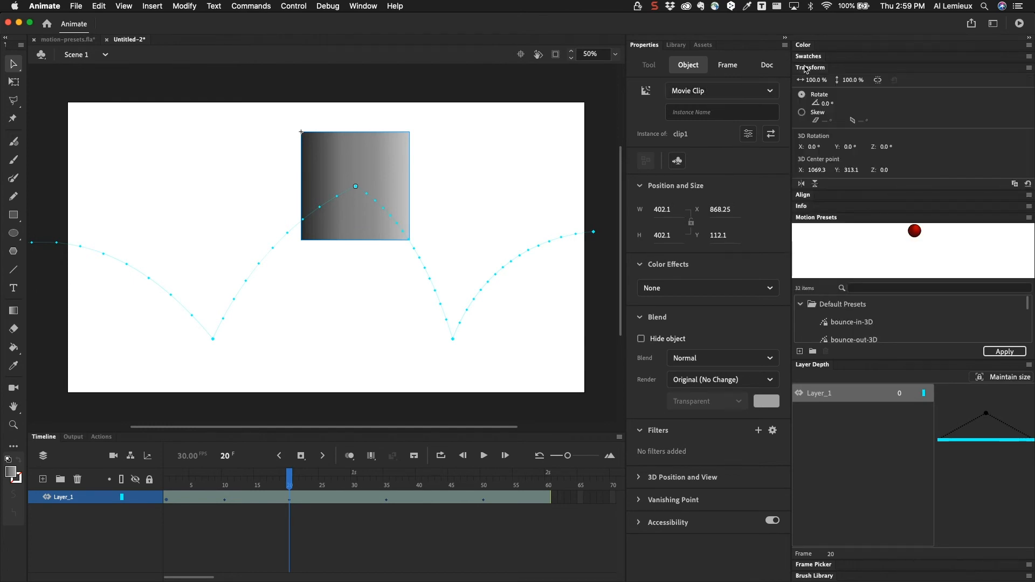
left_click_drag(829, 103, 841, 107)
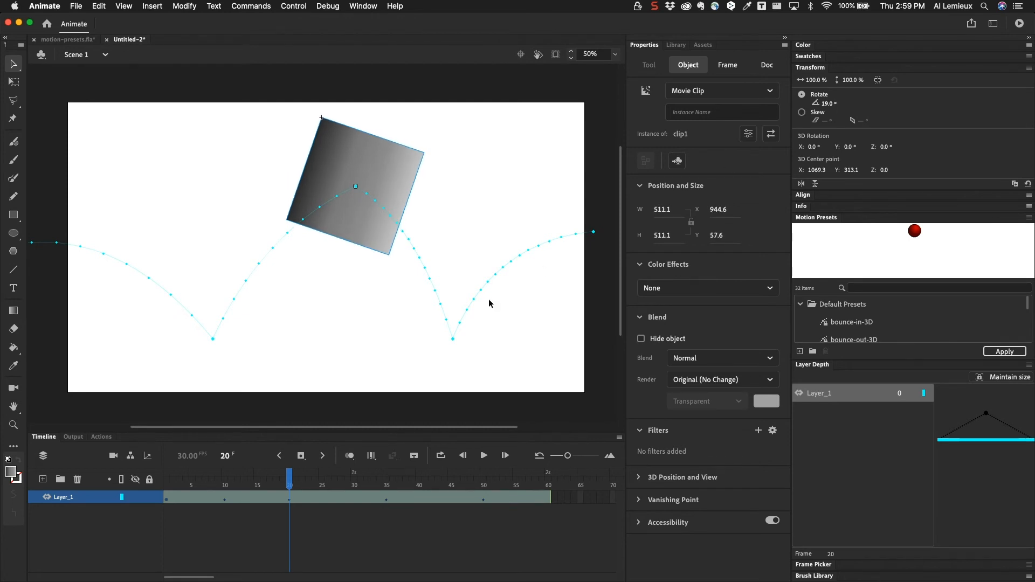
left_click(291, 499)
left_click_drag(257, 484, 291, 500)
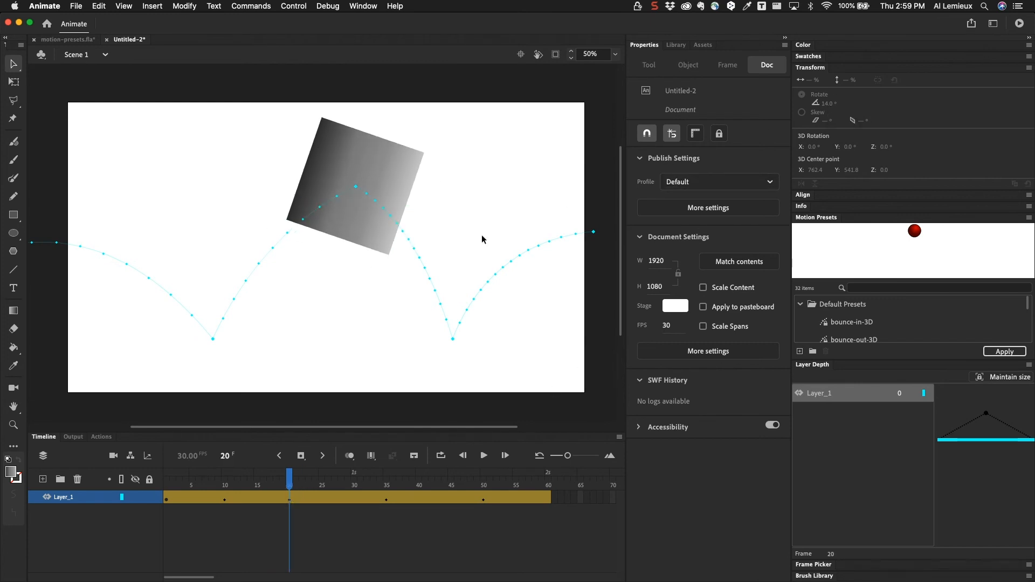
Step: Set the clip's rotation at frame 20 to -22°
left_click(372, 156)
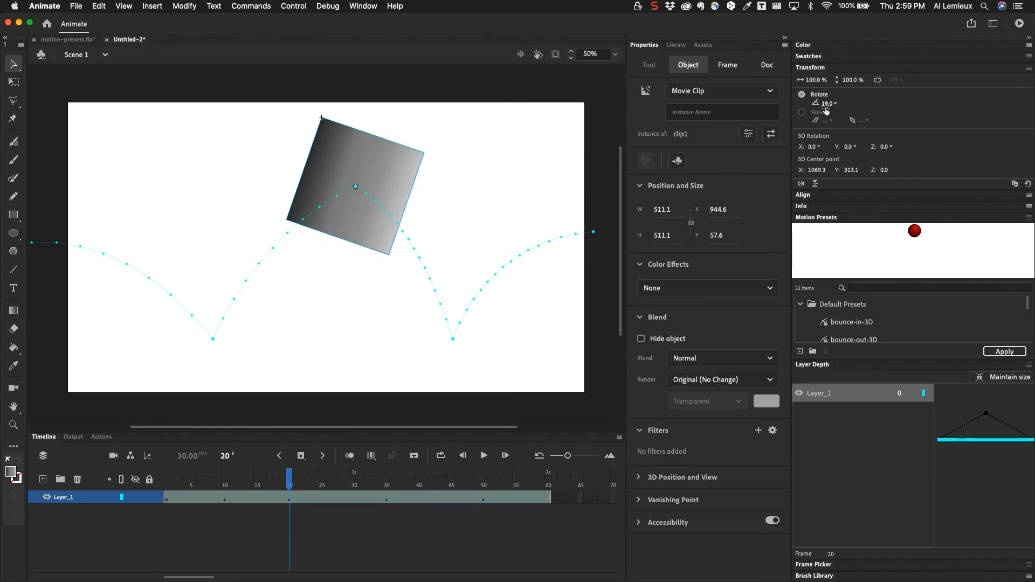
left_click_drag(825, 103, 806, 103)
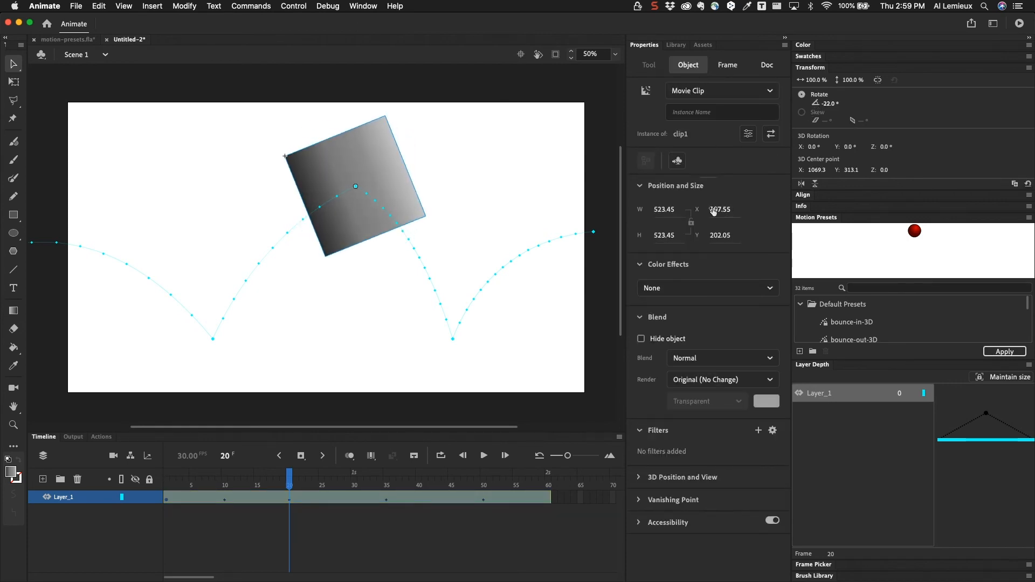
left_click(289, 480)
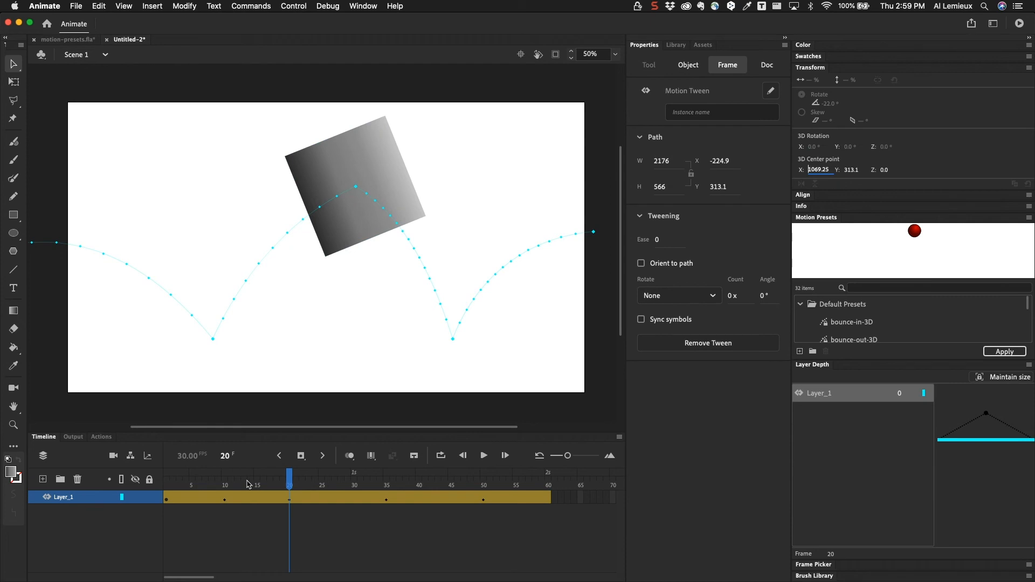
Step: Set the clip's rotation at frame 50 to 51° and play the animation from frame 1
left_click_drag(207, 481, 483, 544)
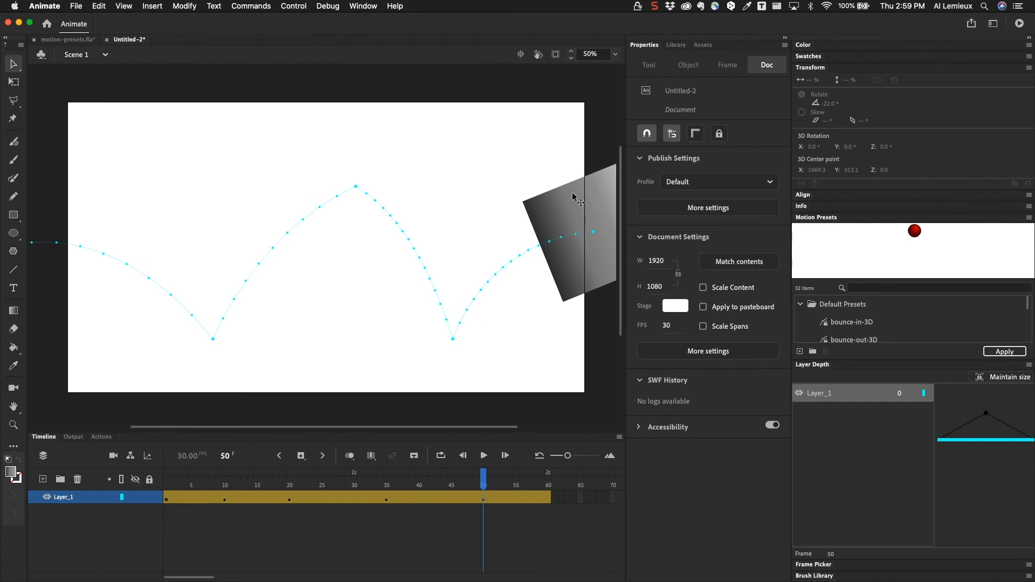
left_click(570, 228)
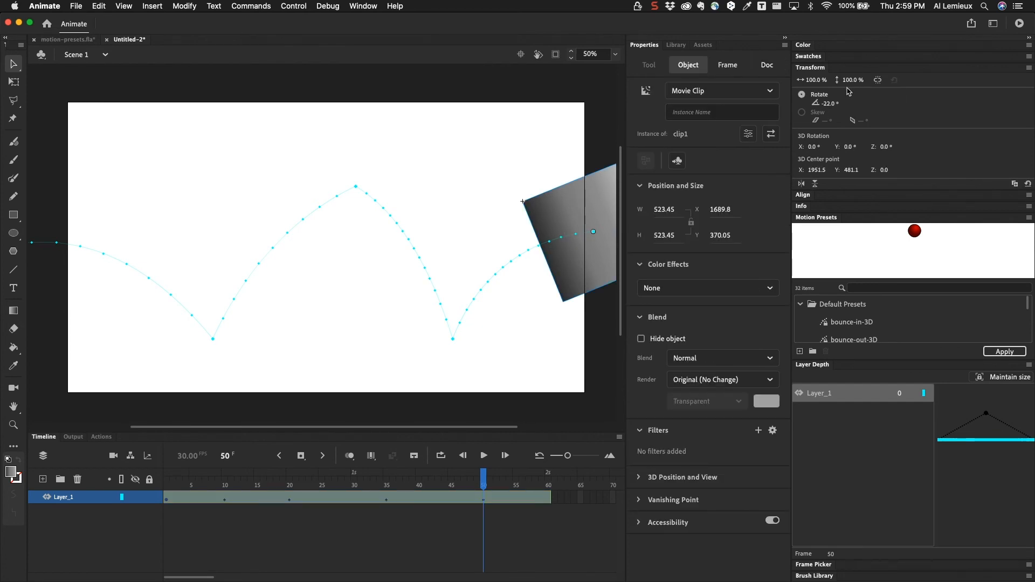
left_click_drag(830, 103, 885, 111)
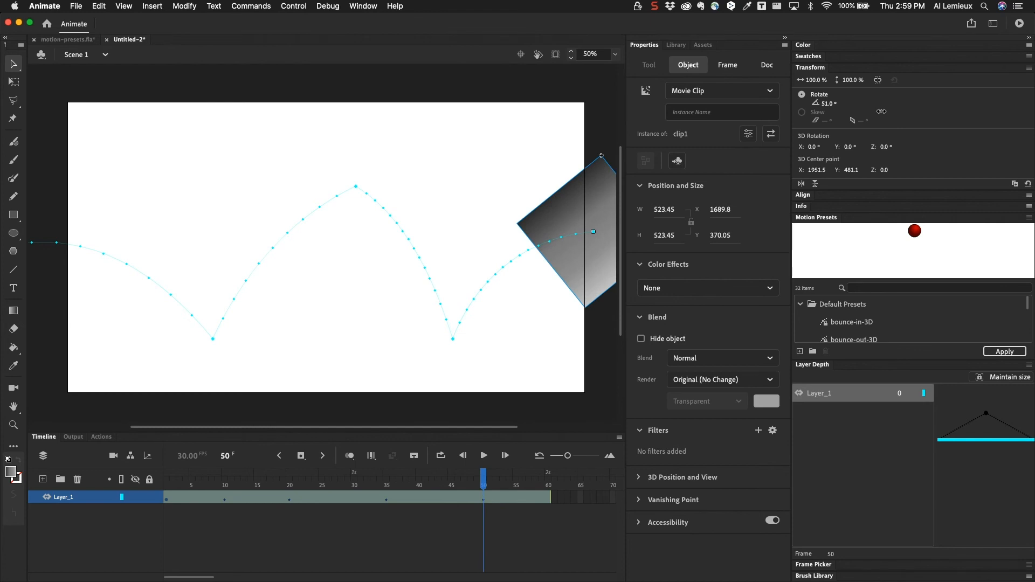
left_click_drag(484, 480, 153, 477)
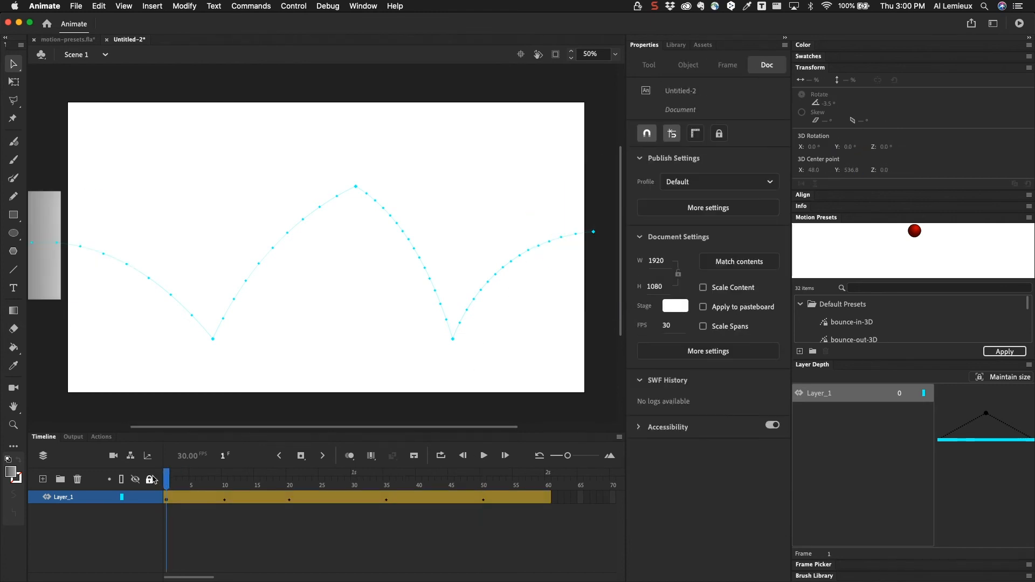
key("Return")
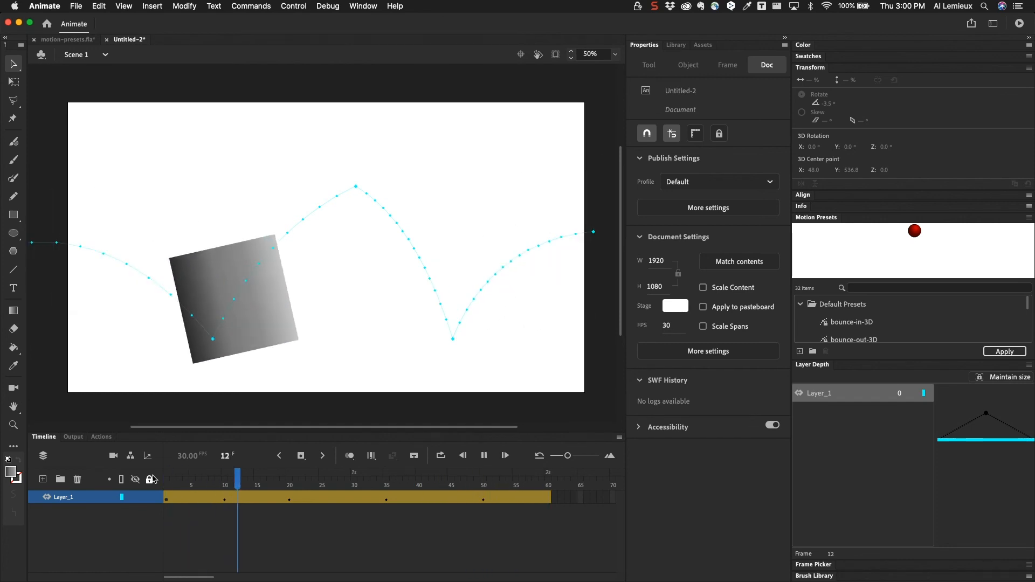
key("Return")
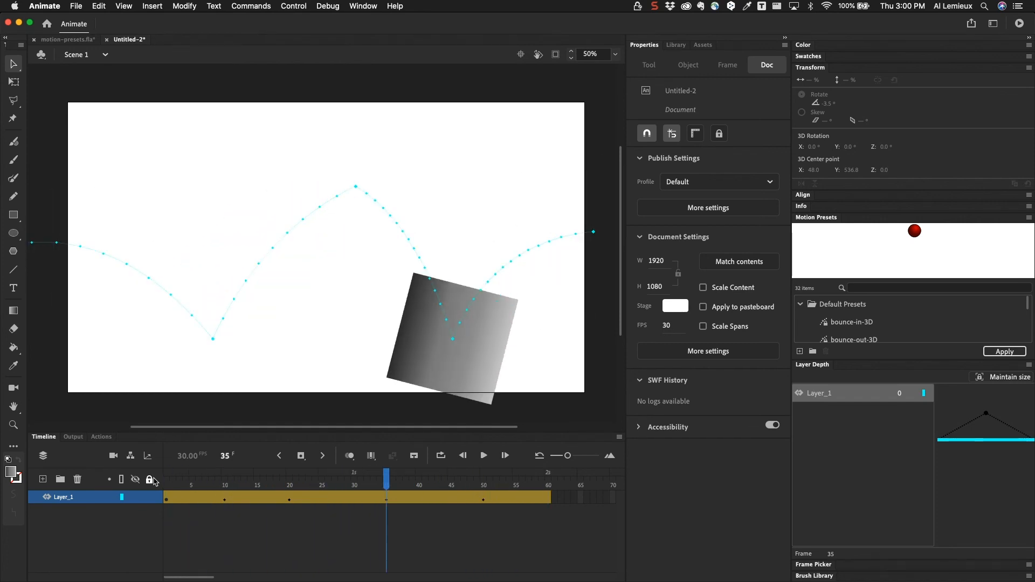
Step: Save the square's motion tween as a custom motion preset named "bounce across"
left_click(318, 495)
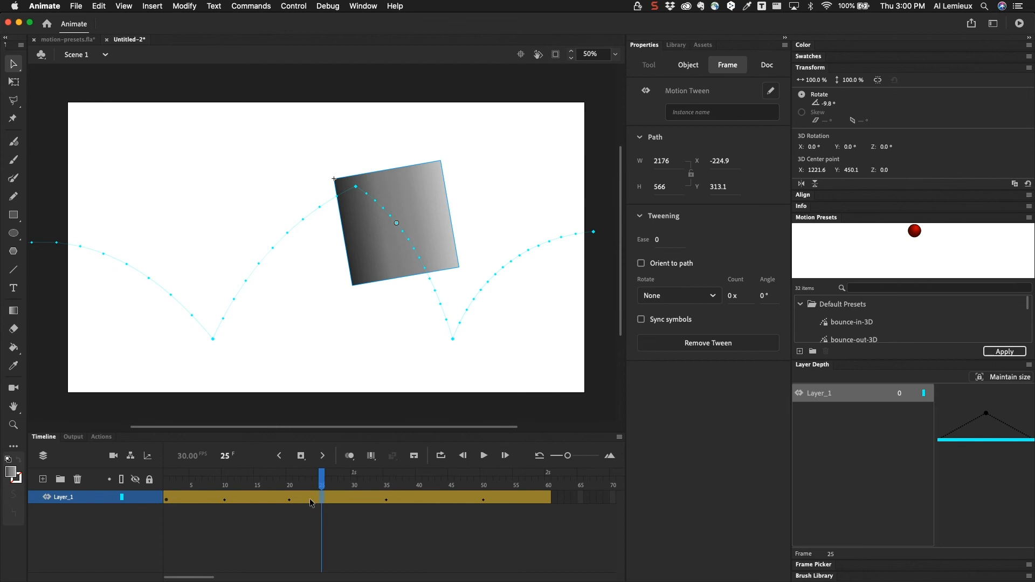
left_click(309, 498)
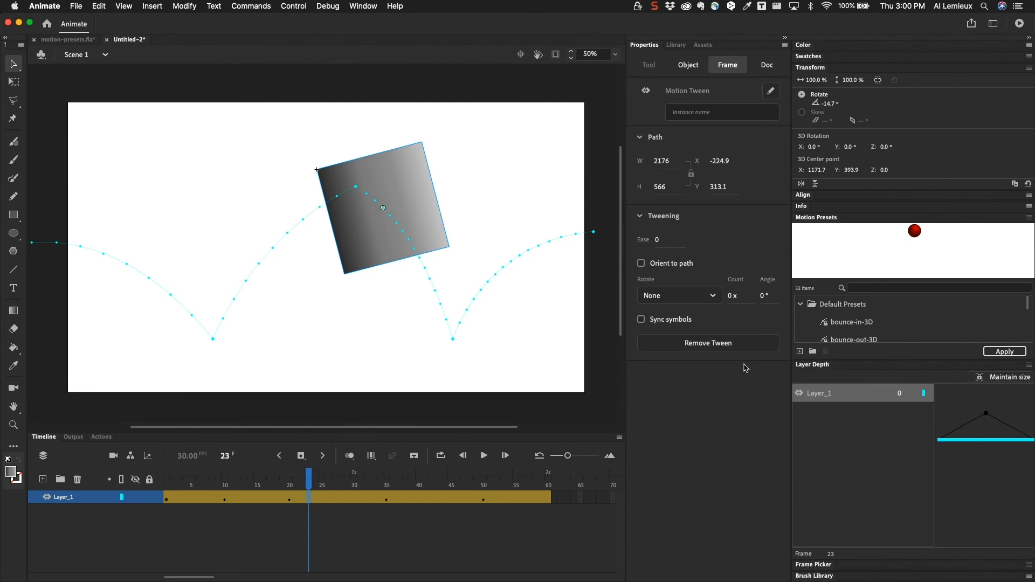
left_click(801, 352)
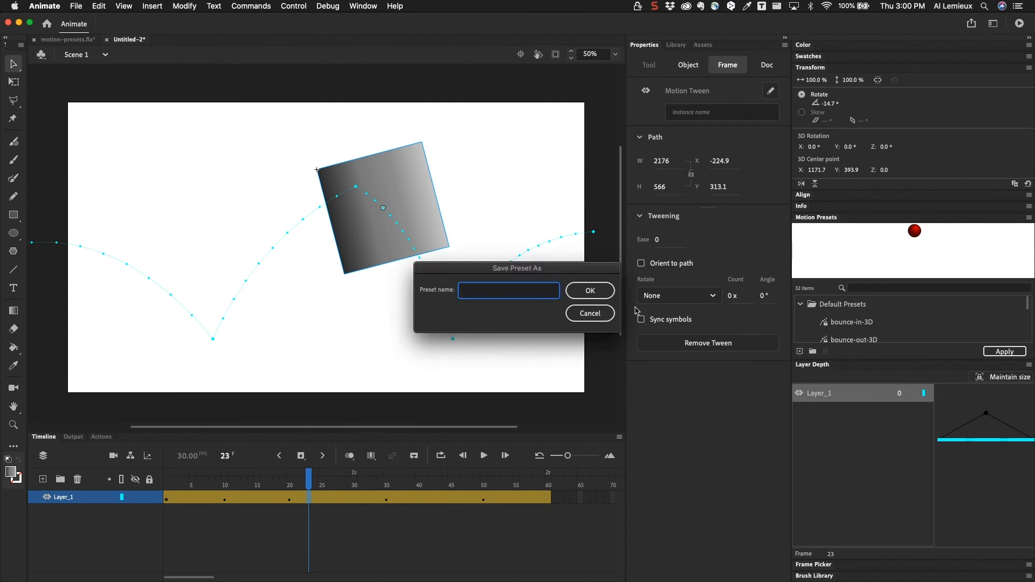
type("bounce across")
key("Return")
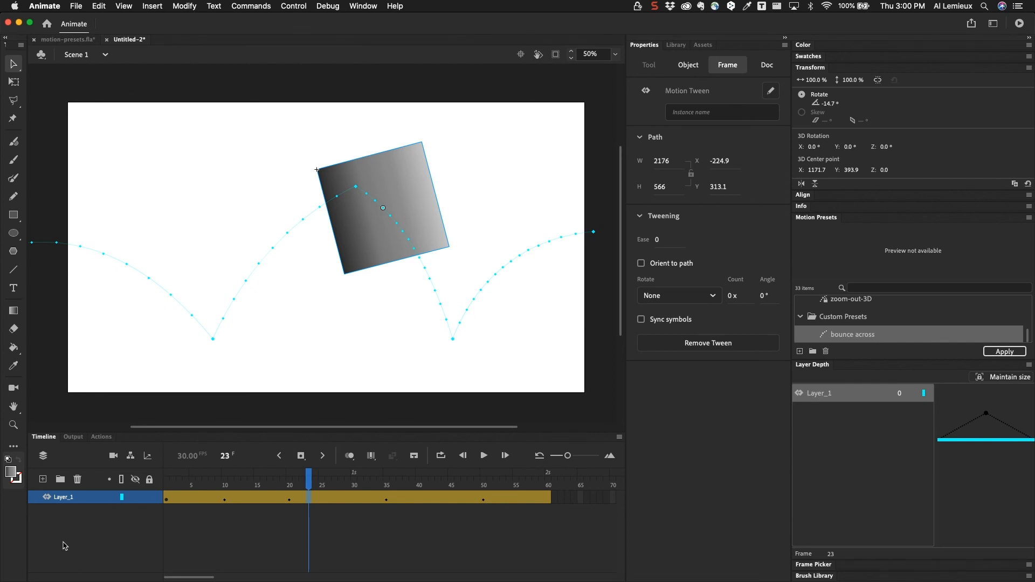
Step: Add a new layer above Layer_1 and draw a circle about 349 px wide on the stage's lower left
left_click(43, 480)
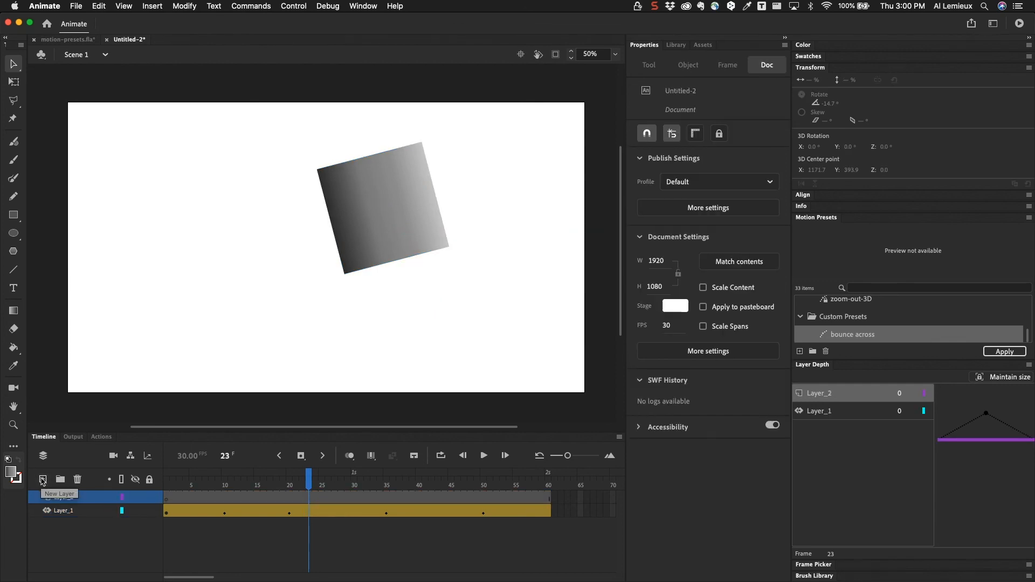
left_click(14, 233)
mouse_move(110, 238)
left_mouse_down()
mouse_move(126, 274)
mouse_move(205, 334)
left_mouse_up()
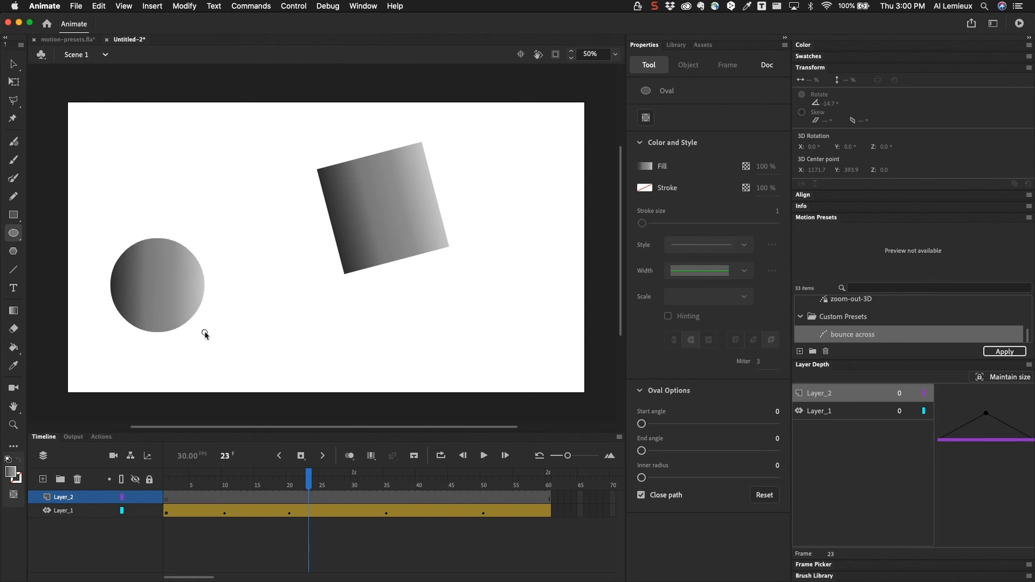
left_click(13, 64)
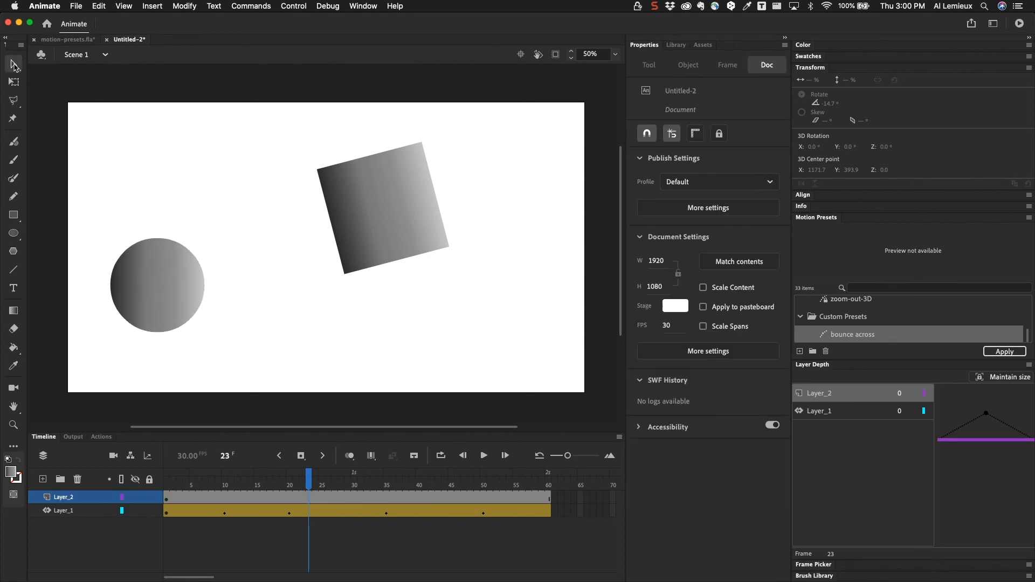
Step: Change the circle's gradient fill to a solid dark orange
left_click(128, 269)
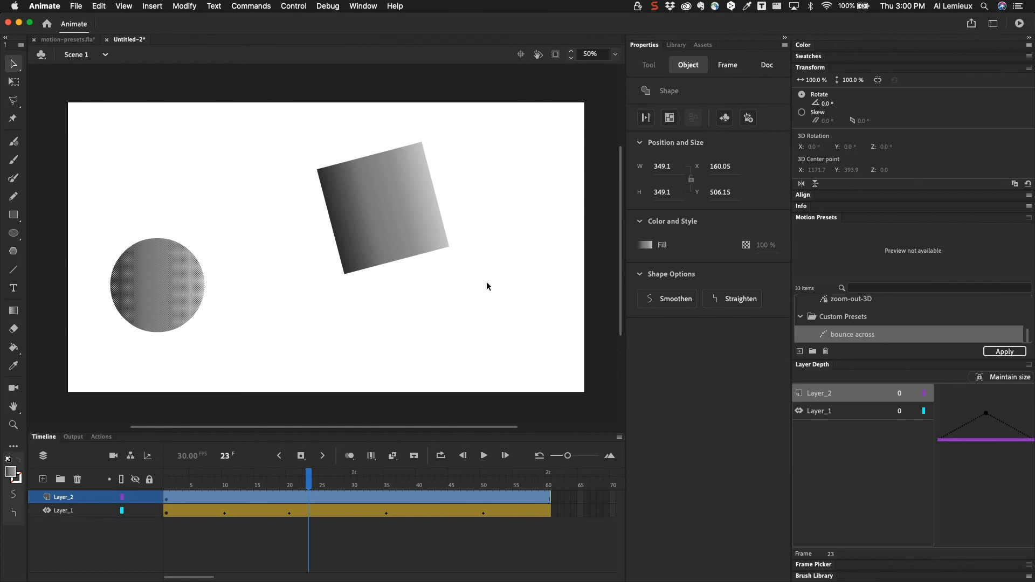
left_click(647, 247)
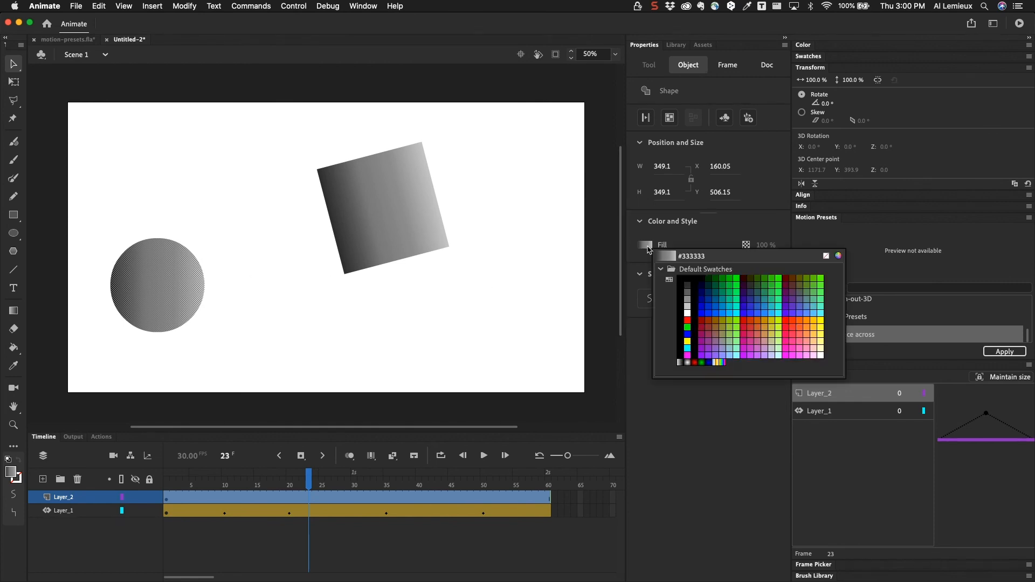
left_click(757, 318)
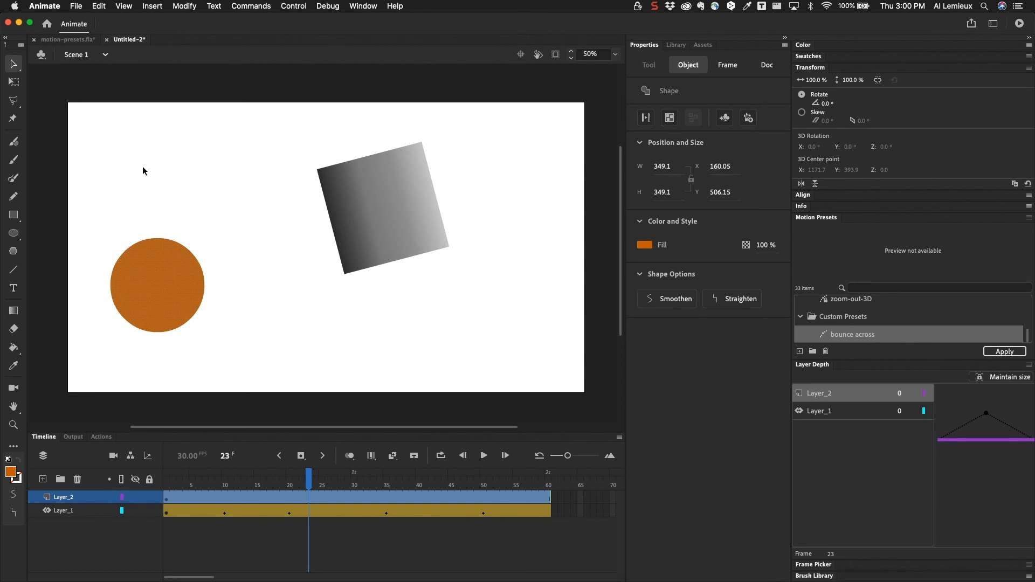
Step: Convert the orange circle to a movie clip symbol named clip2
key("F8")
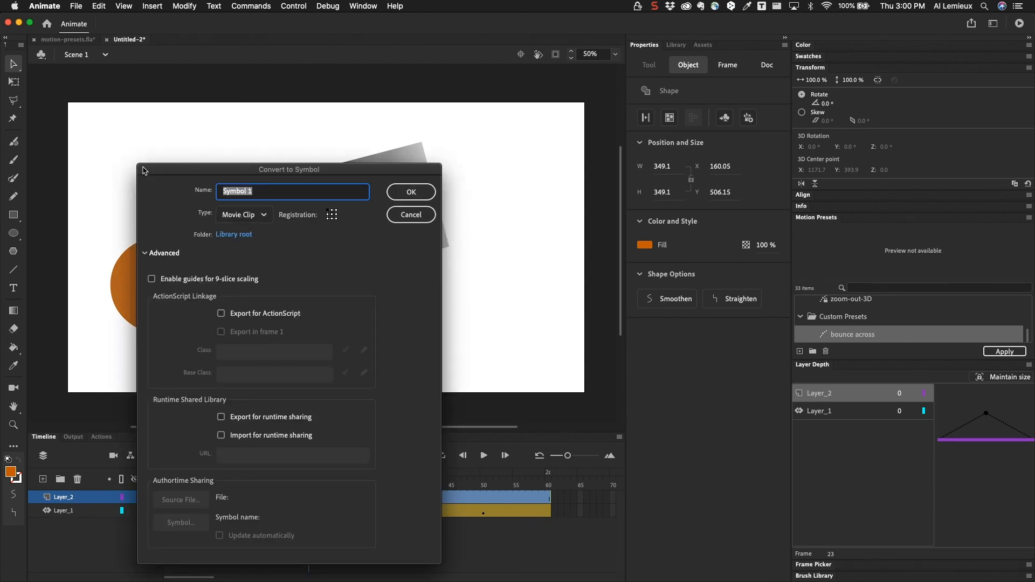
type("clip2")
key("Return")
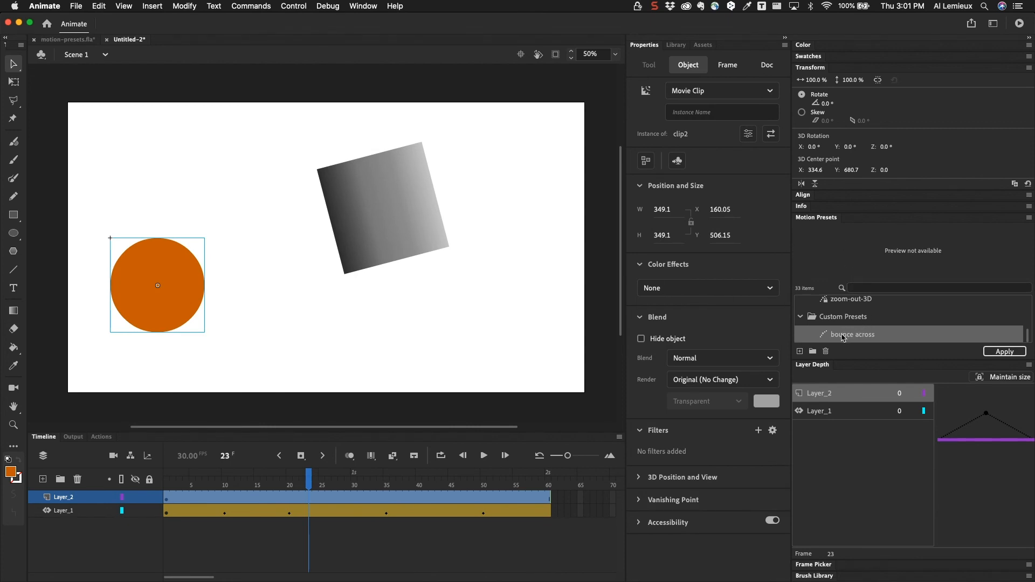
Step: Apply the custom "bounce across" preset to the circle clip and play and scrub the timeline to check its motion
left_click(995, 353)
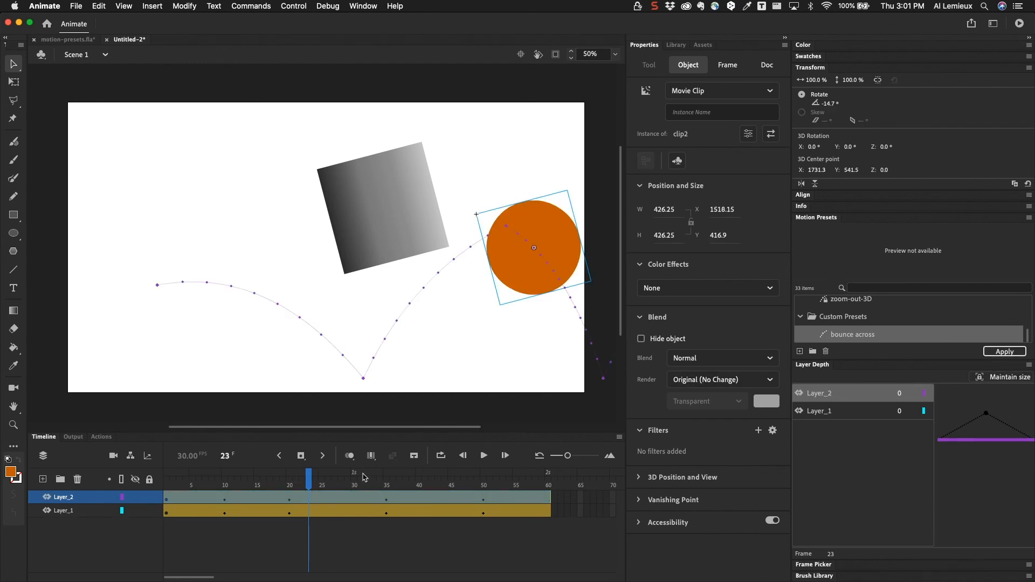
left_click_drag(305, 483, 157, 459)
key("Return")
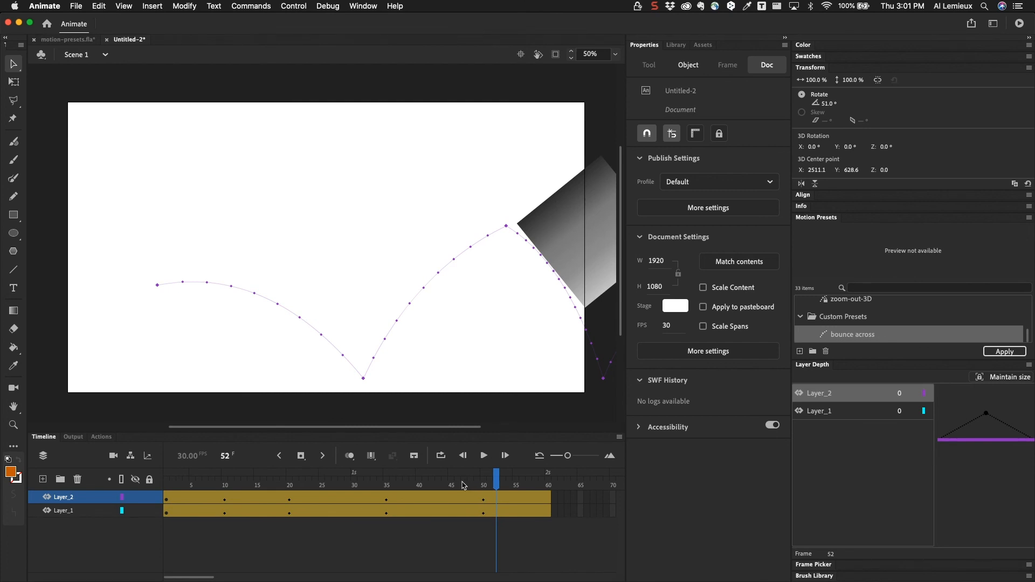
left_click_drag(461, 486, 192, 479)
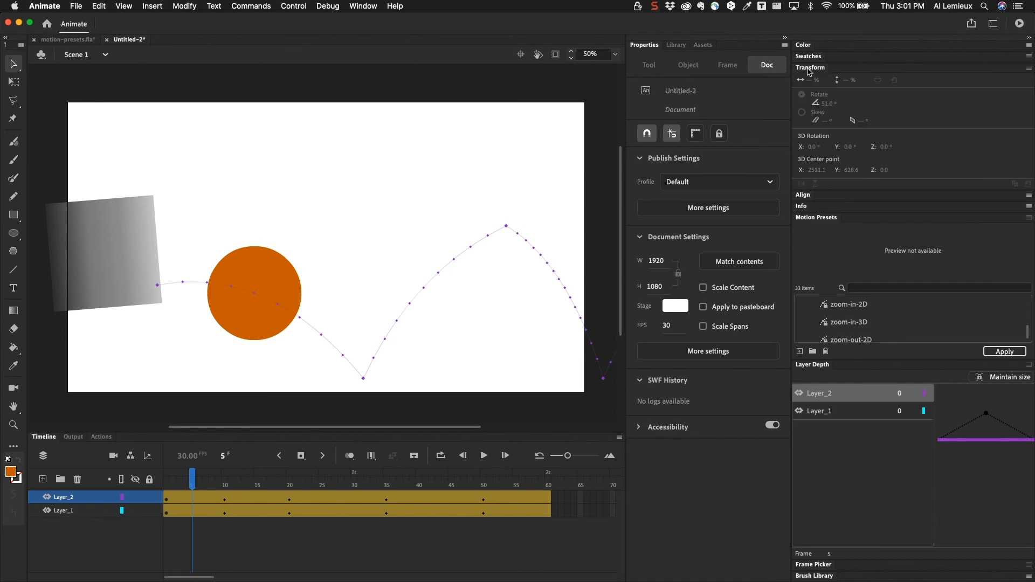
Step: Collapse the Transform section to make more room for the motion presets list
left_click(809, 68)
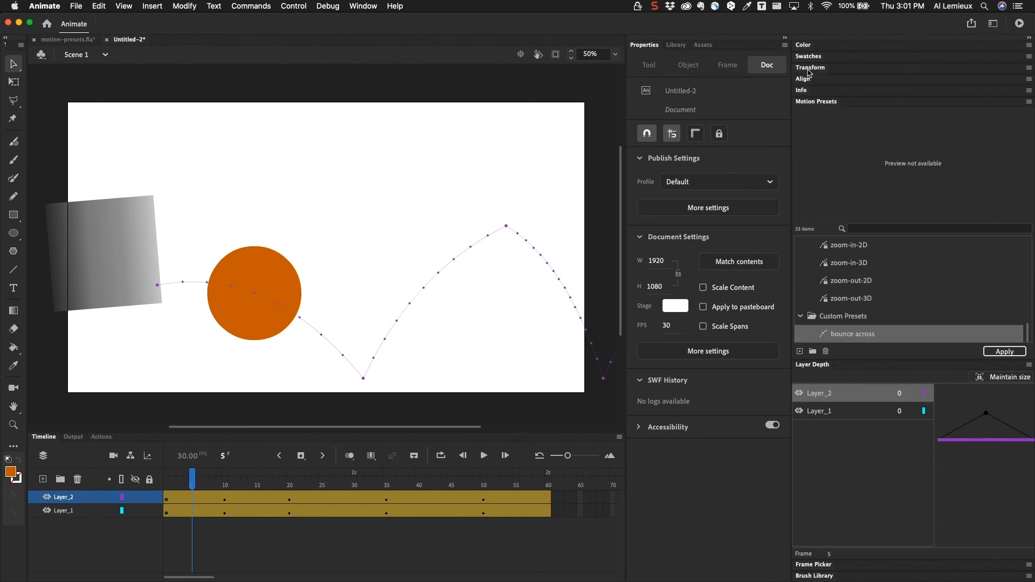